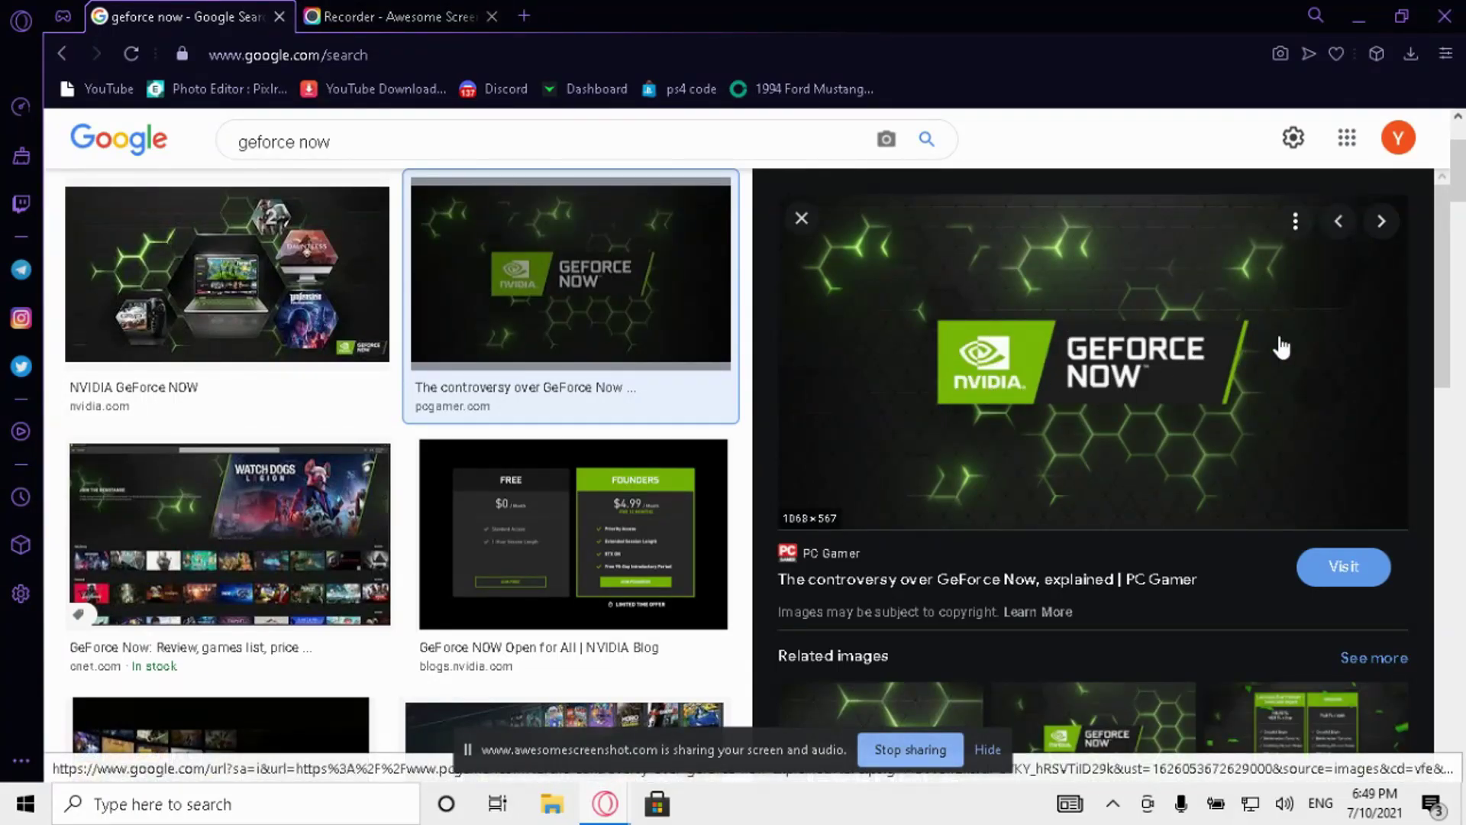
Minimize Opera GX, hide the sharing bar, and search Windows for 'view network connections'
{"action": "left_click", "coordinate": [1364, 28]}
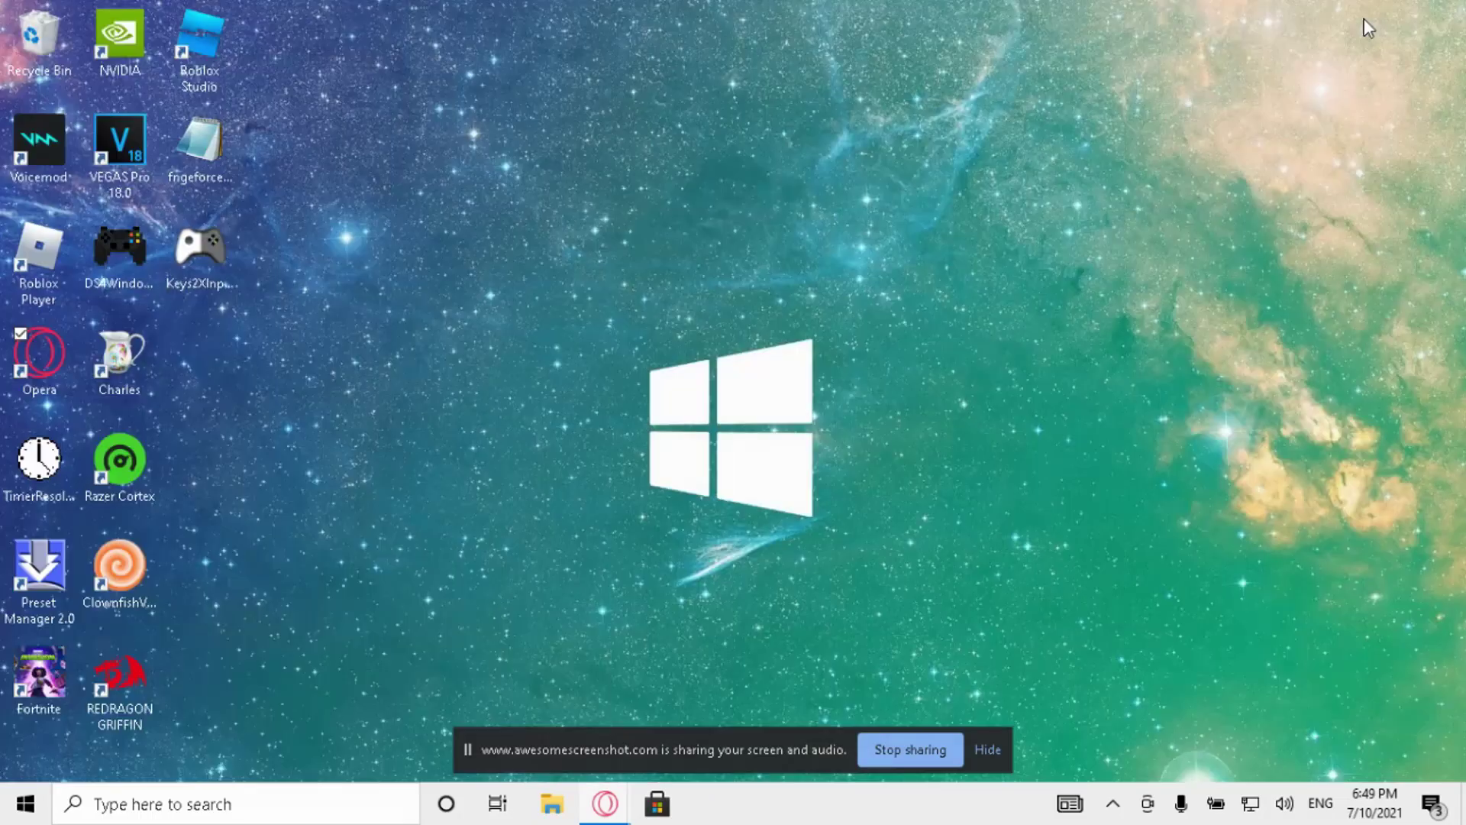
{"action": "left_click", "coordinate": [987, 751]}
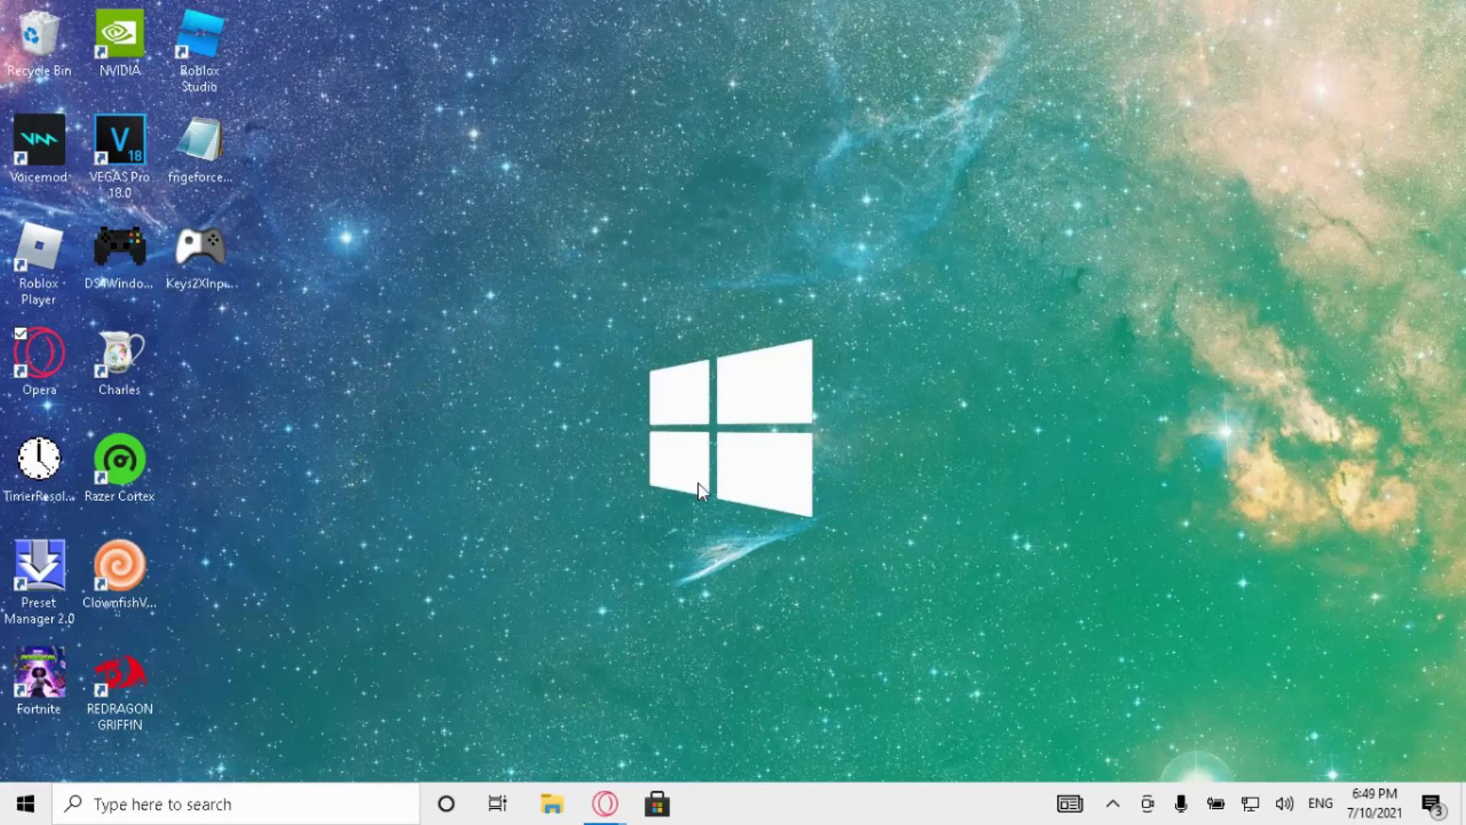
{"action": "left_click", "coordinate": [175, 814]}
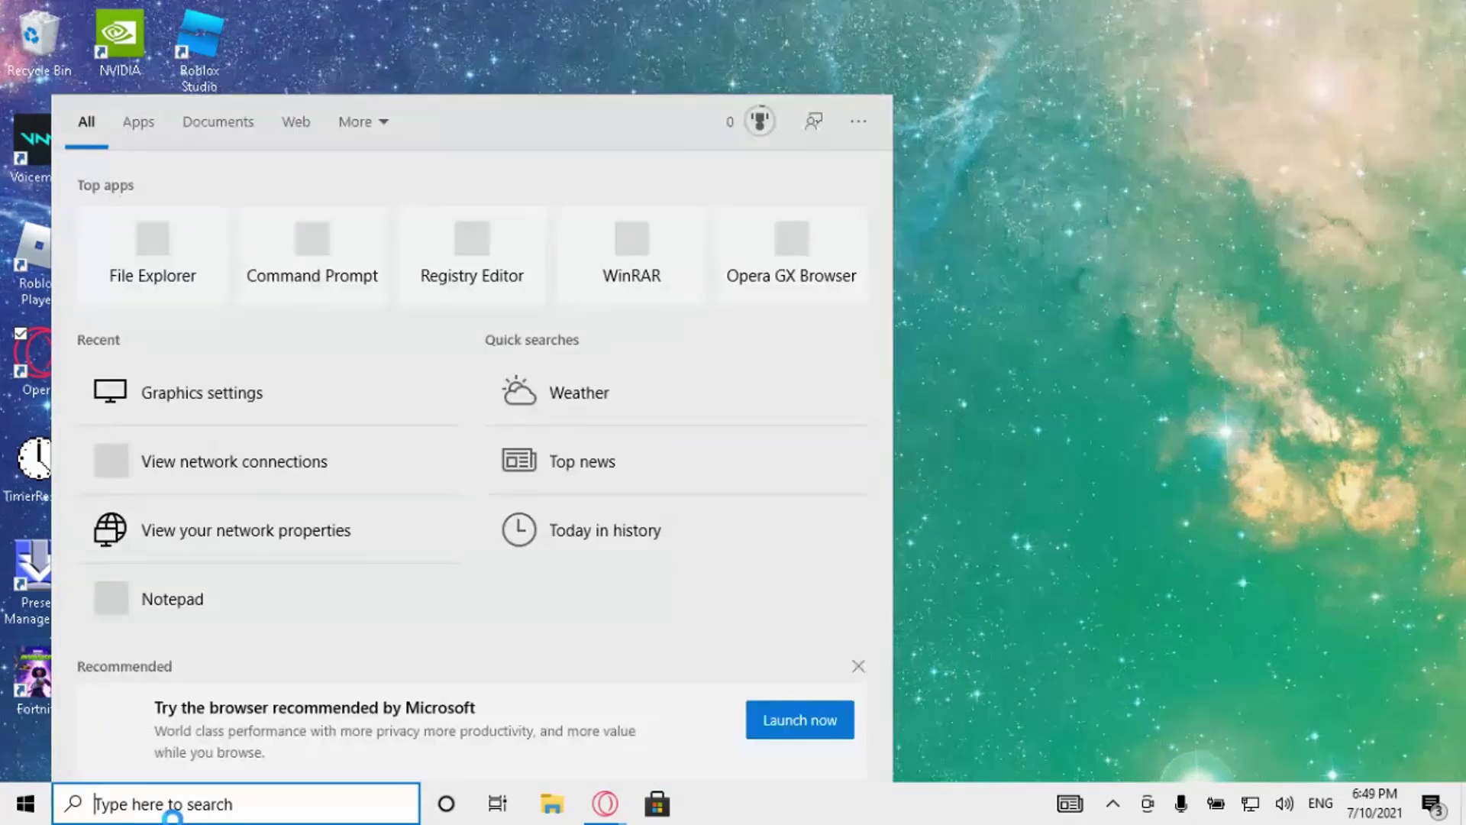
{"action": "type", "text": "view"}
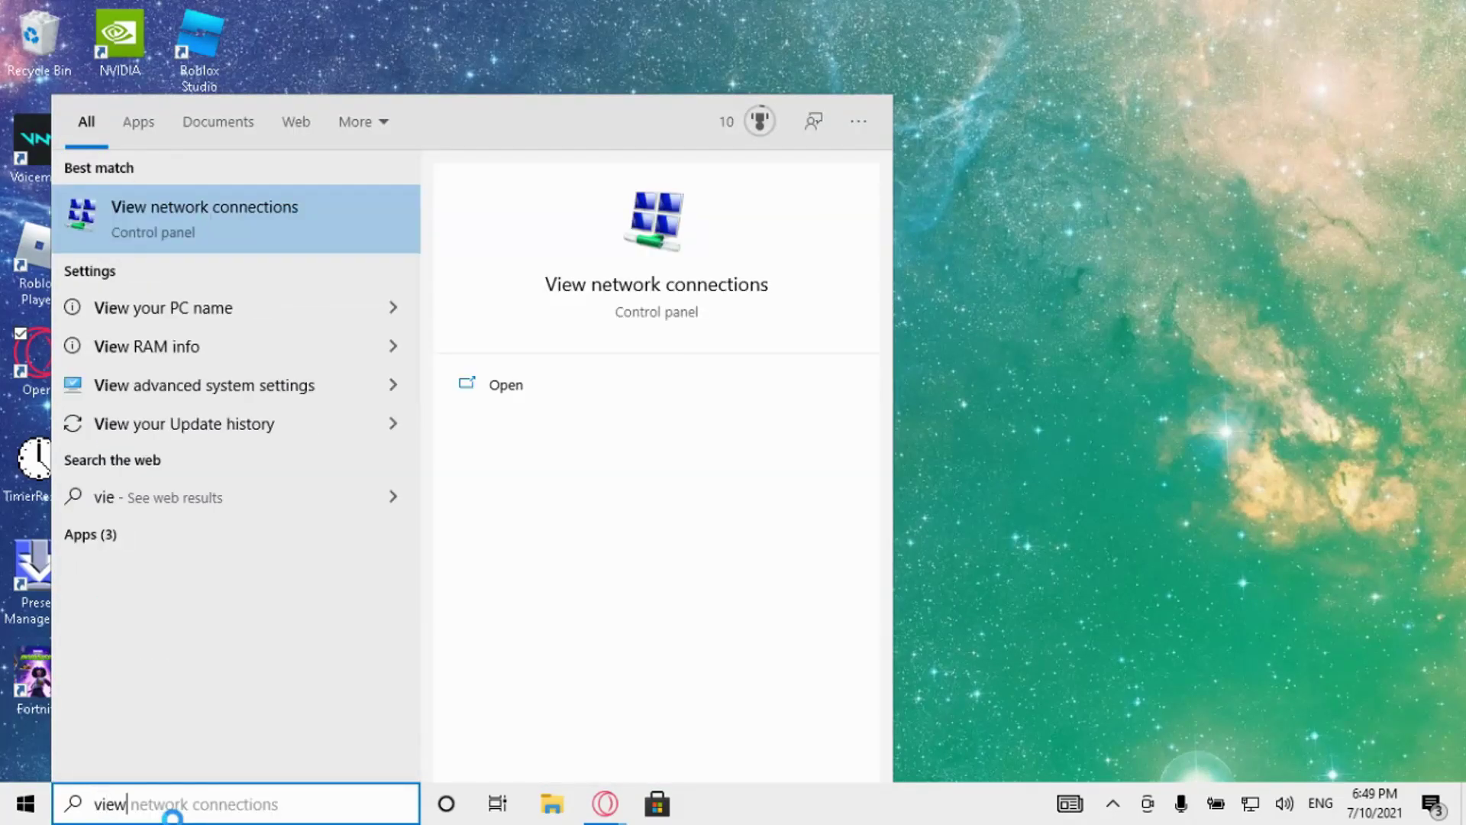
{"action": "type", "text": " network"}
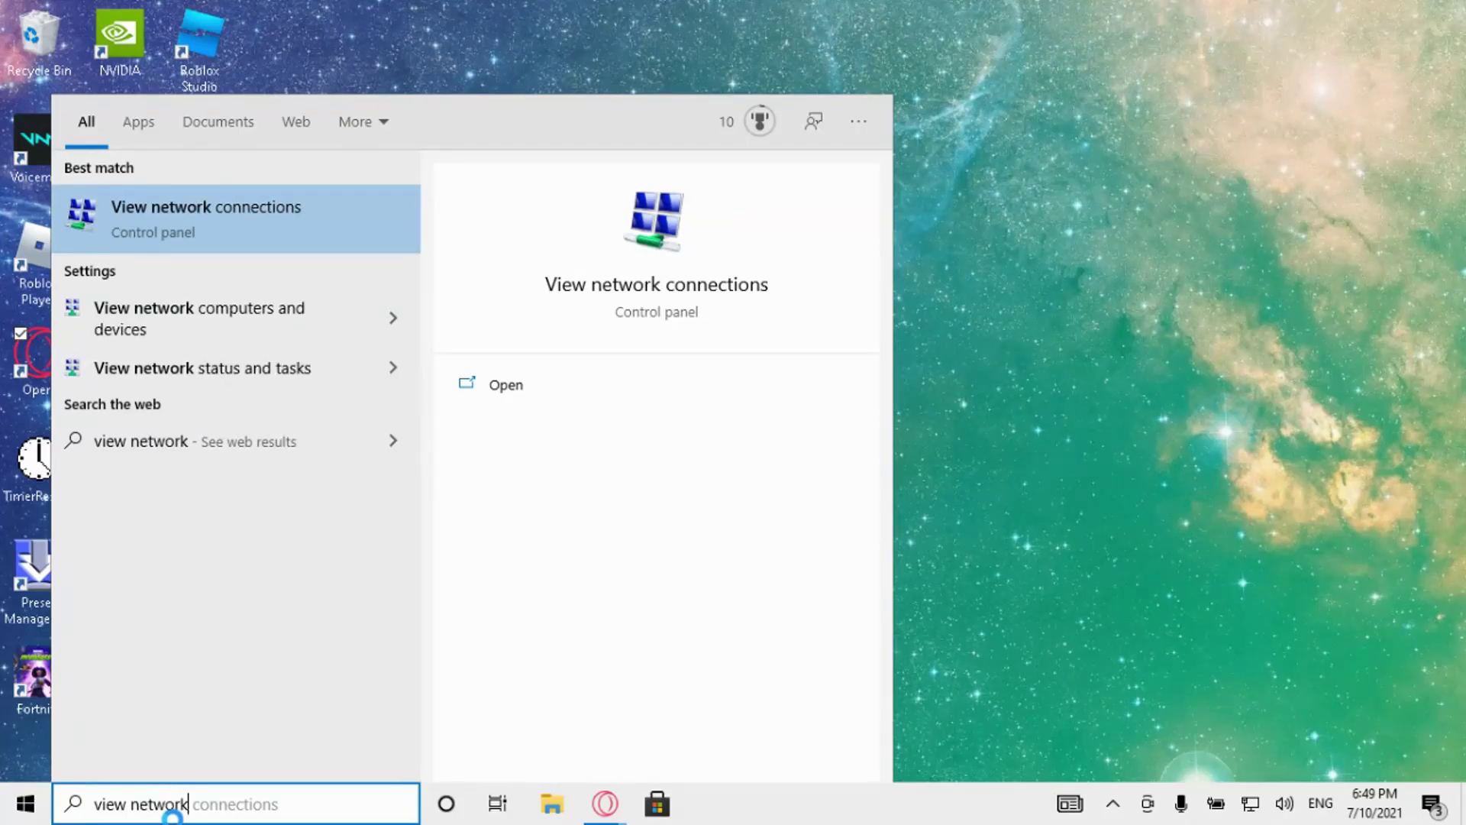
{"action": "type", "text": " connec"}
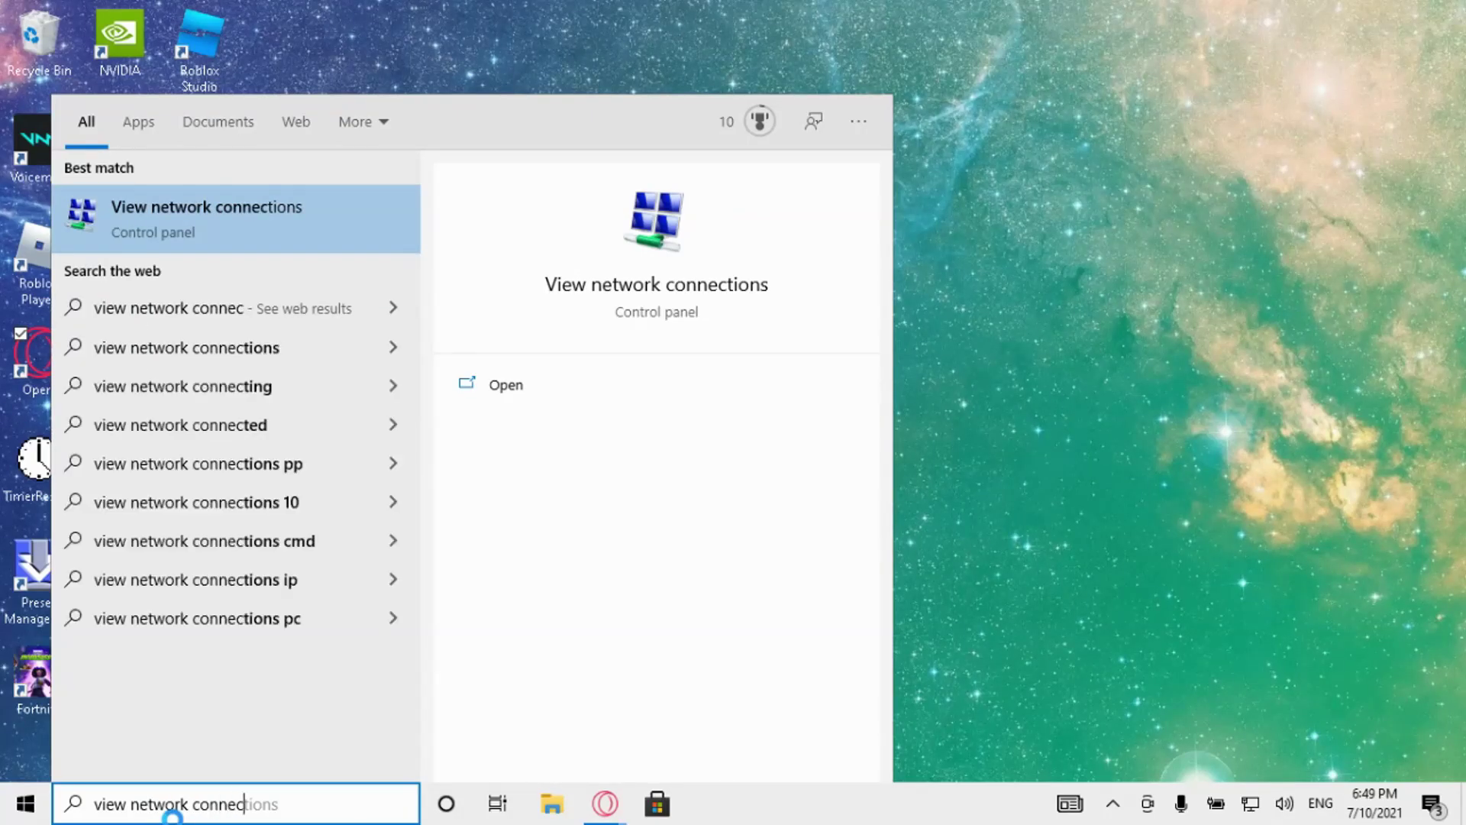
{"action": "type", "text": "tions"}
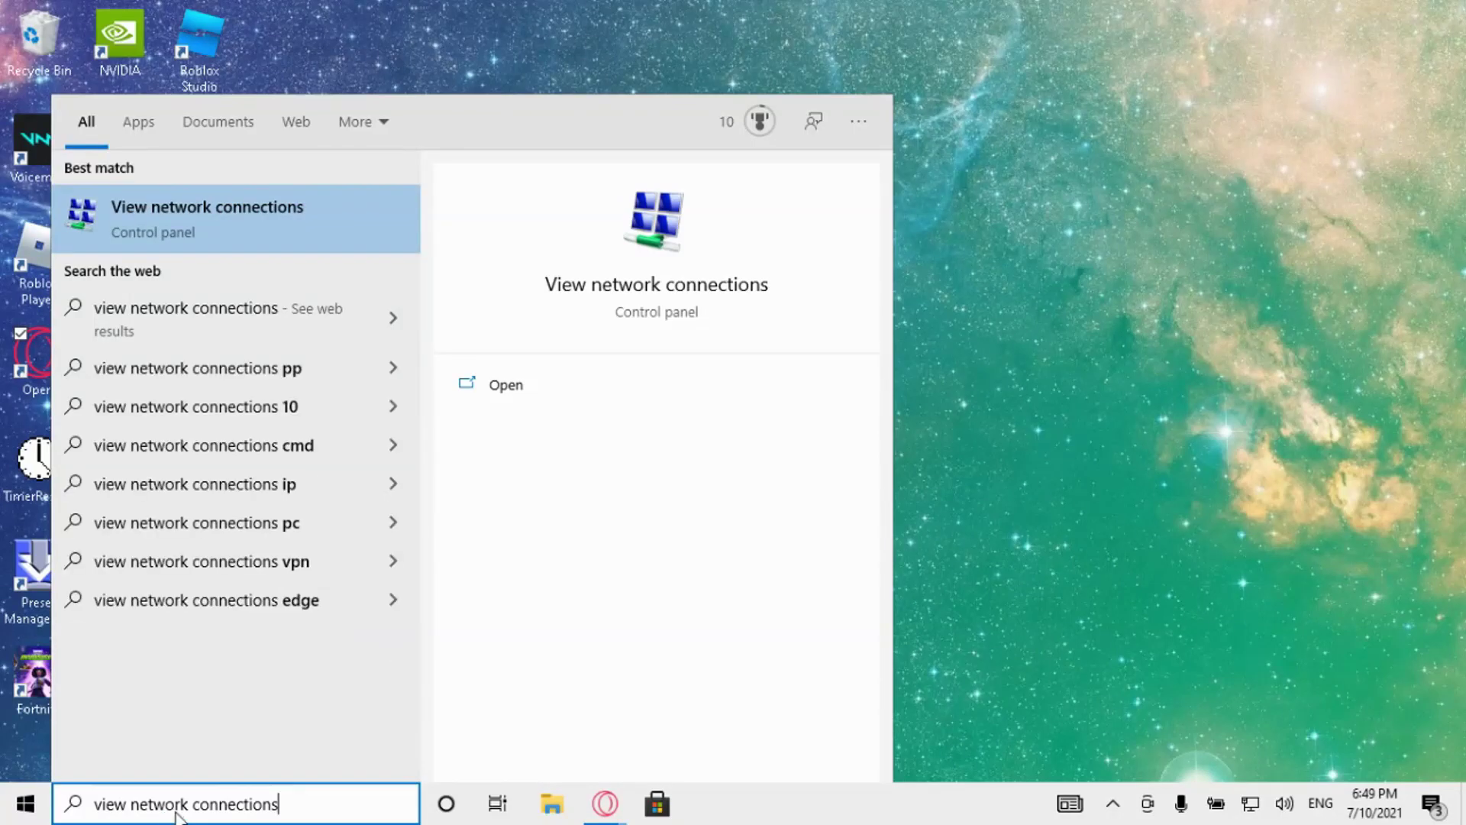
Set the Ethernet adapter's advanced Speed & Duplex property to 1.0 Gbps Full Duplex
{"action": "left_click", "coordinate": [209, 226]}
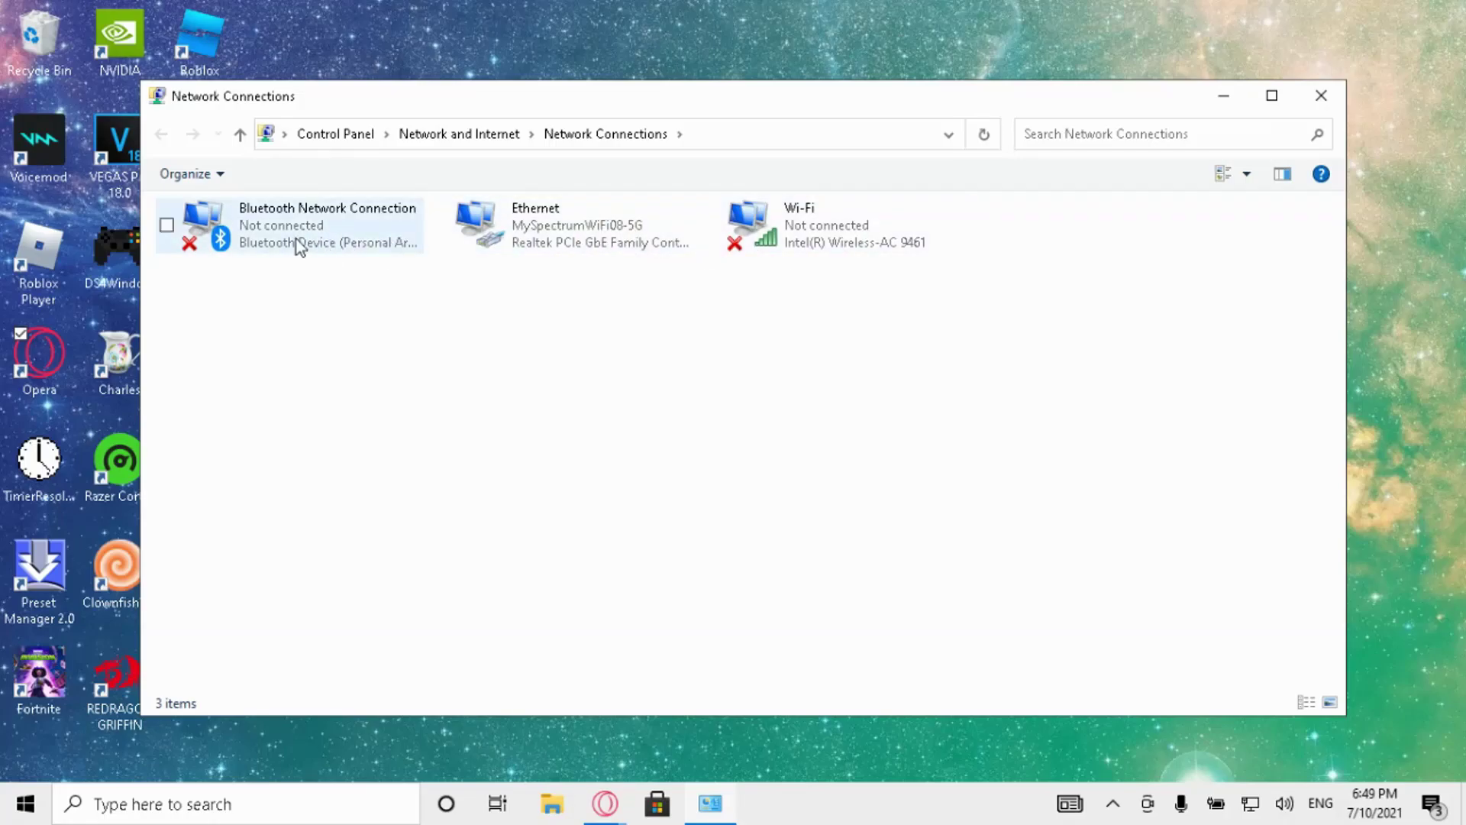
{"action": "right_click", "coordinate": [611, 239]}
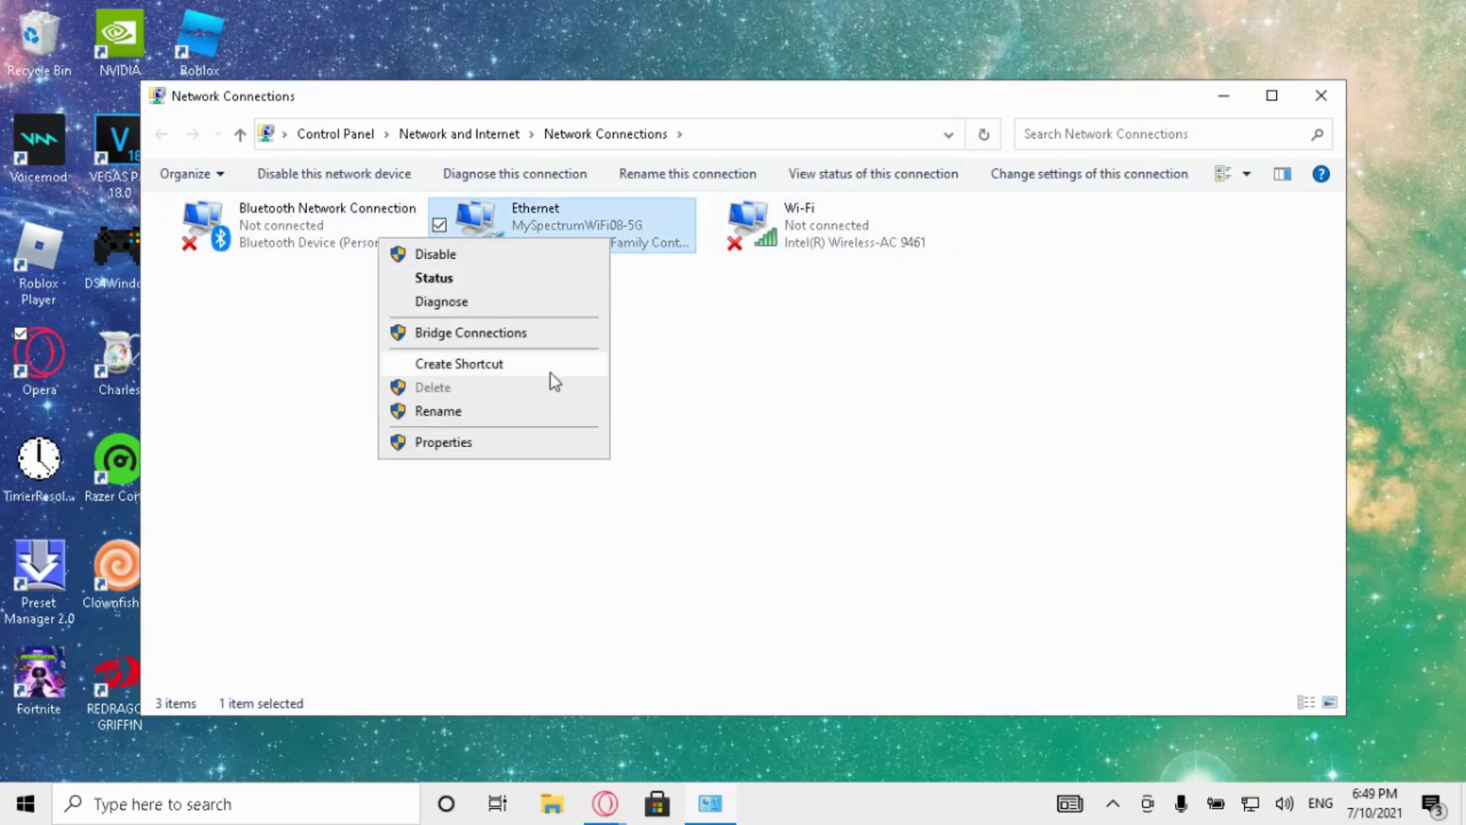
{"action": "left_click", "coordinate": [469, 445]}
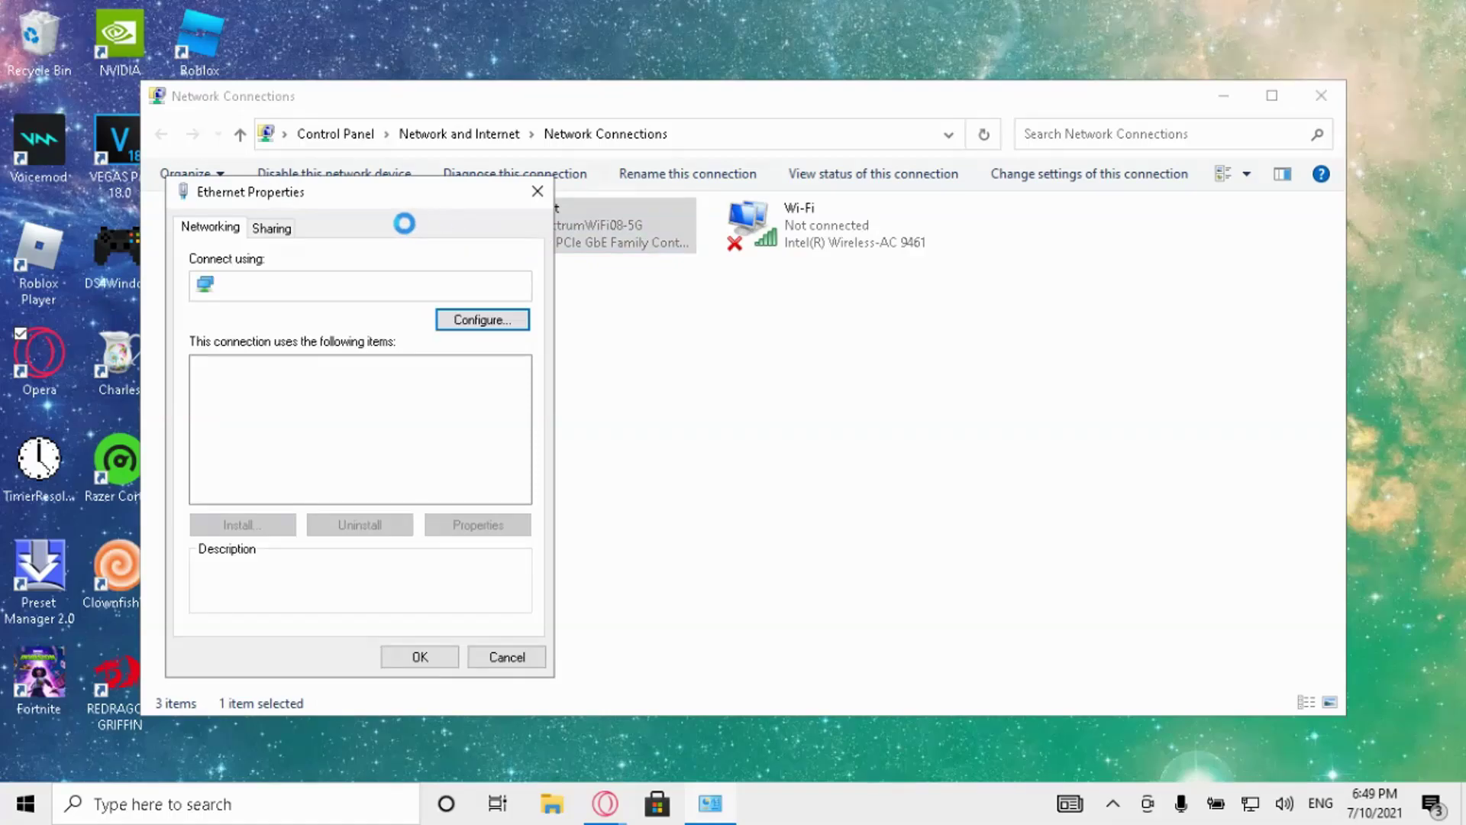
{"action": "left_click", "coordinate": [467, 320]}
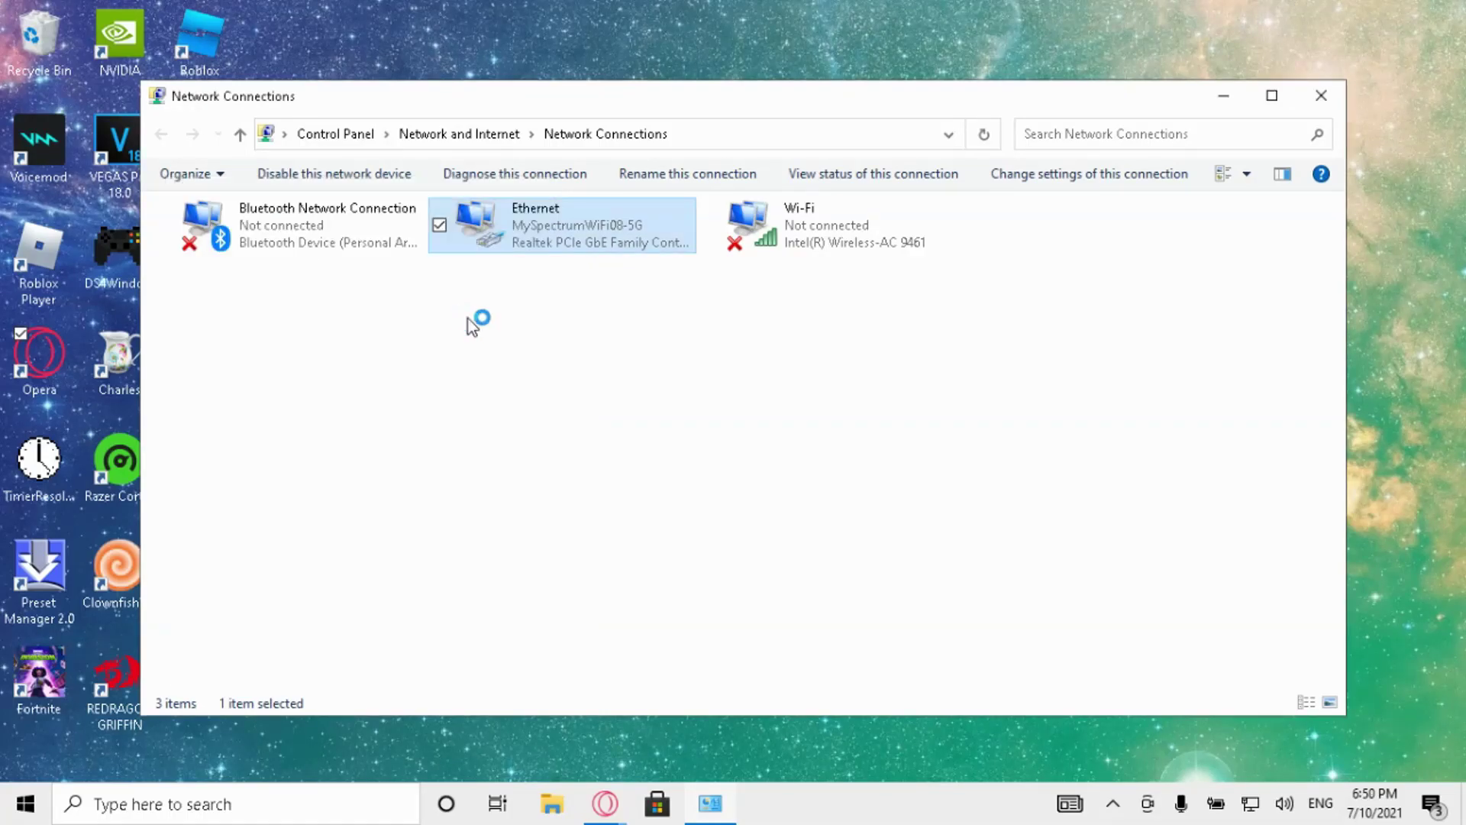
{"action": "left_click", "coordinate": [176, 108]}
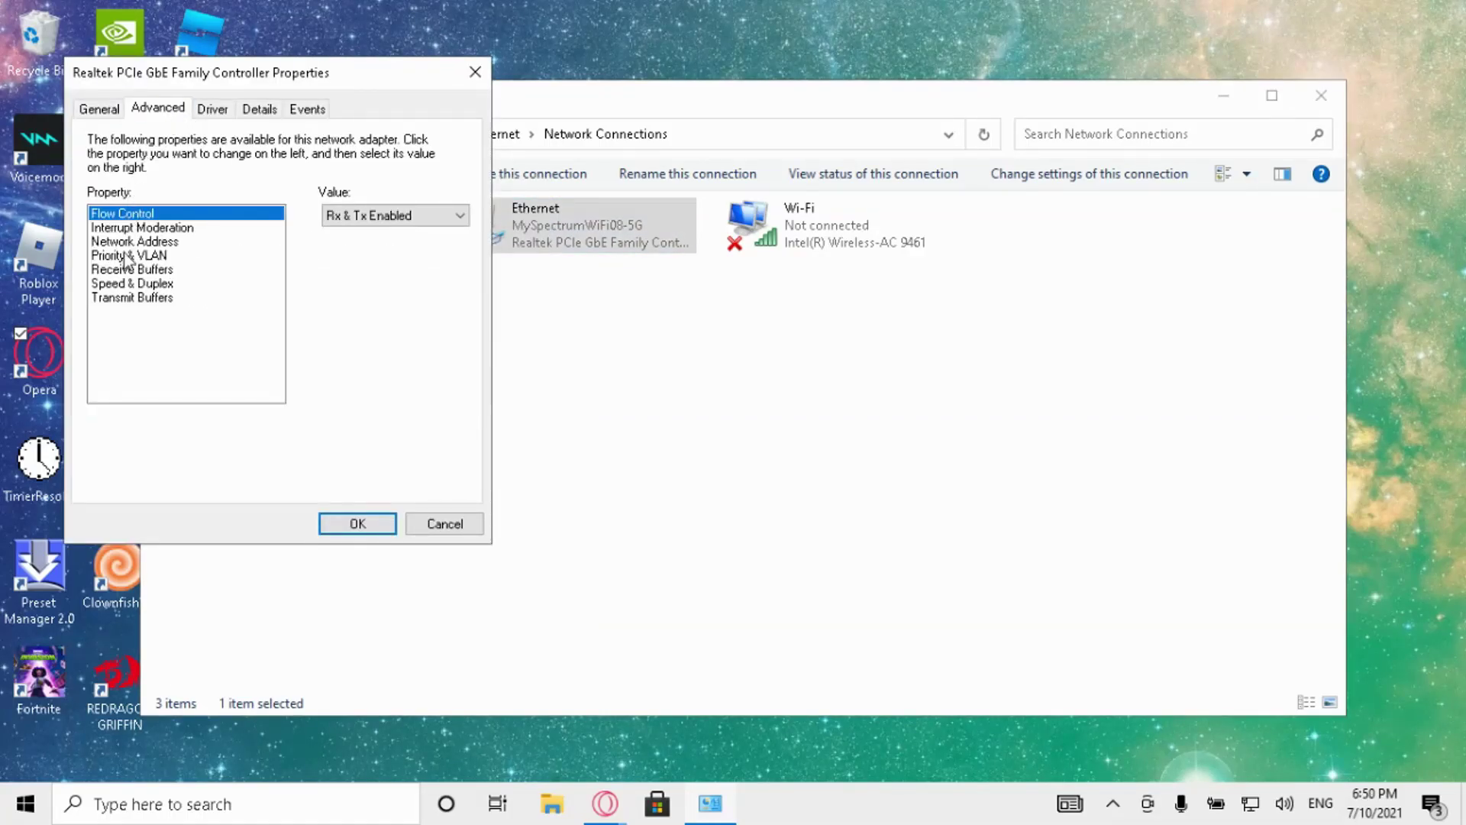
{"action": "left_click", "coordinate": [122, 284]}
{"action": "left_click", "coordinate": [336, 216]}
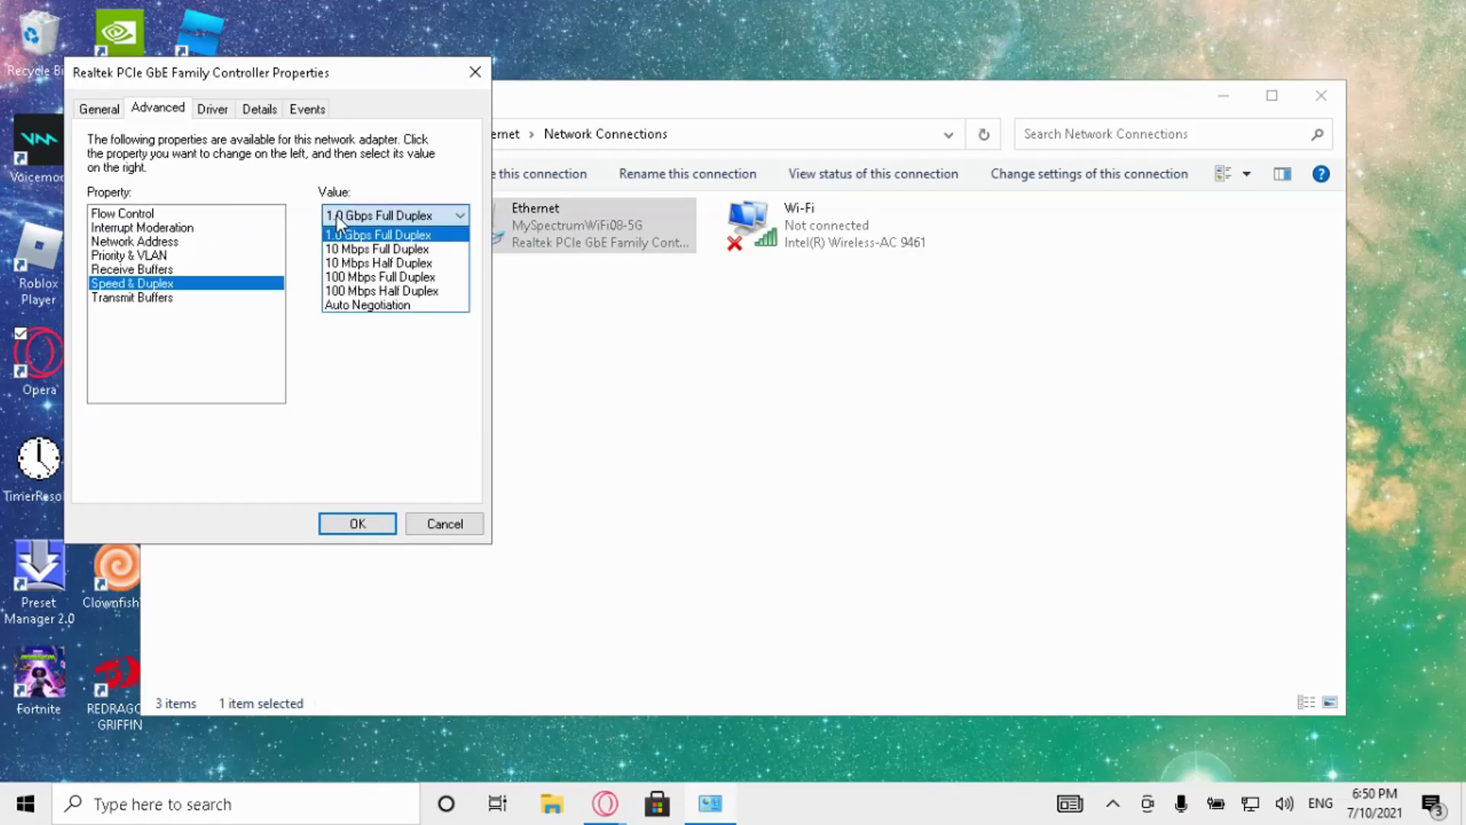
{"action": "left_click", "coordinate": [382, 236]}
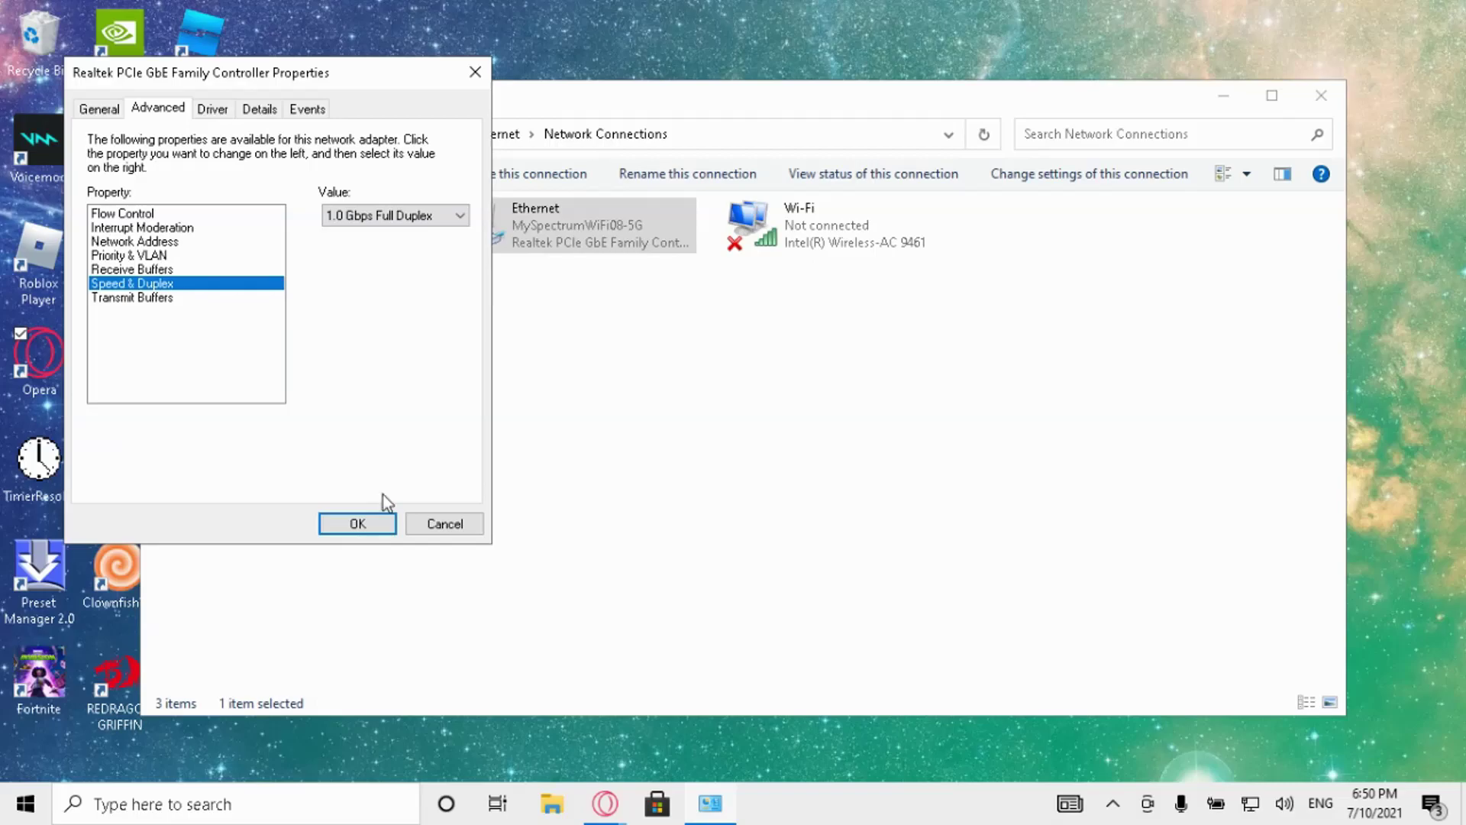
{"action": "left_click", "coordinate": [358, 524]}
Close Network Connections and open Graphics settings by searching 'graphics'
{"action": "left_click", "coordinate": [1321, 95]}
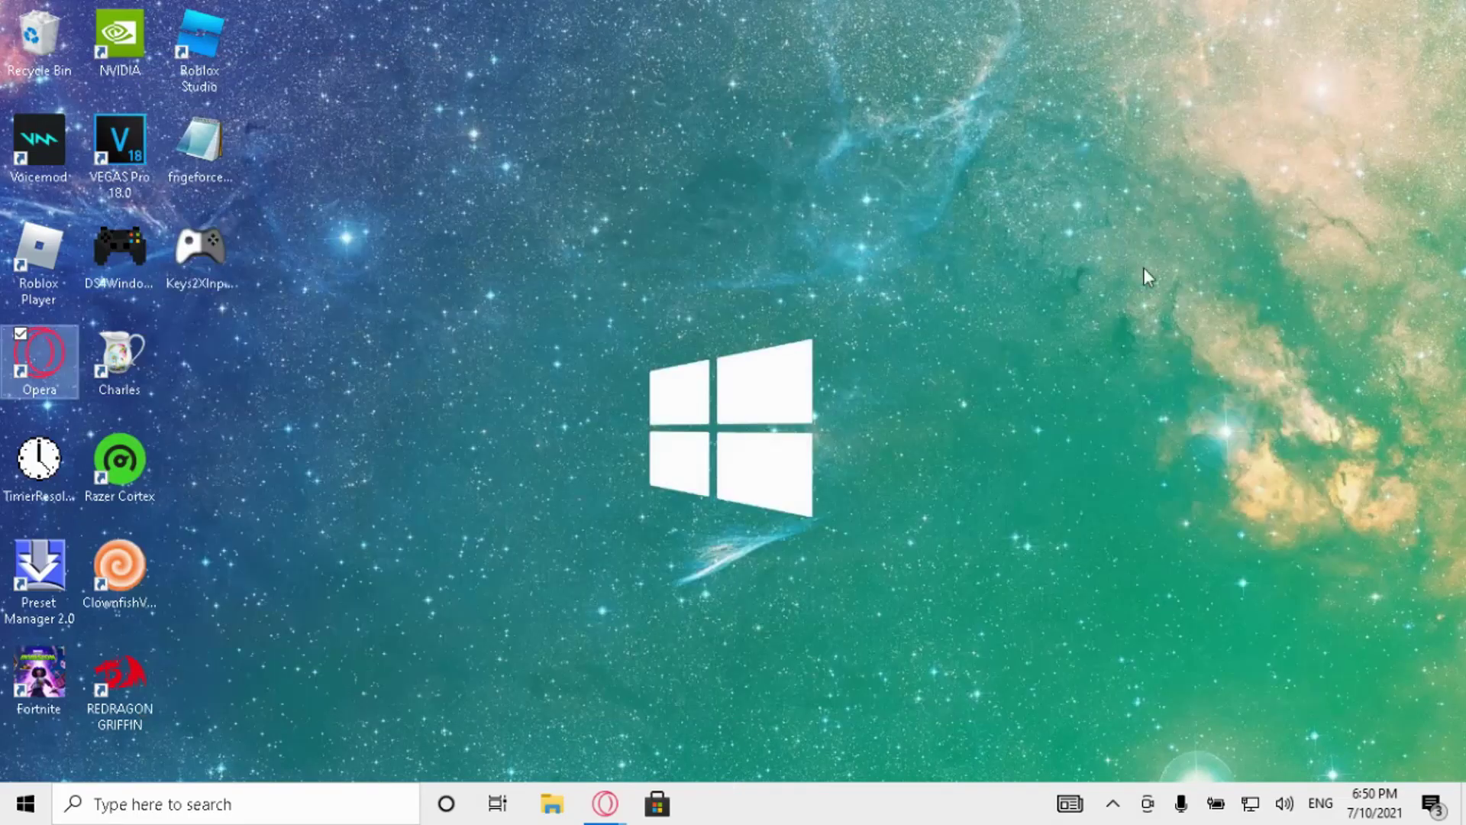
{"action": "left_click", "coordinate": [284, 794]}
{"action": "type", "text": "g"}
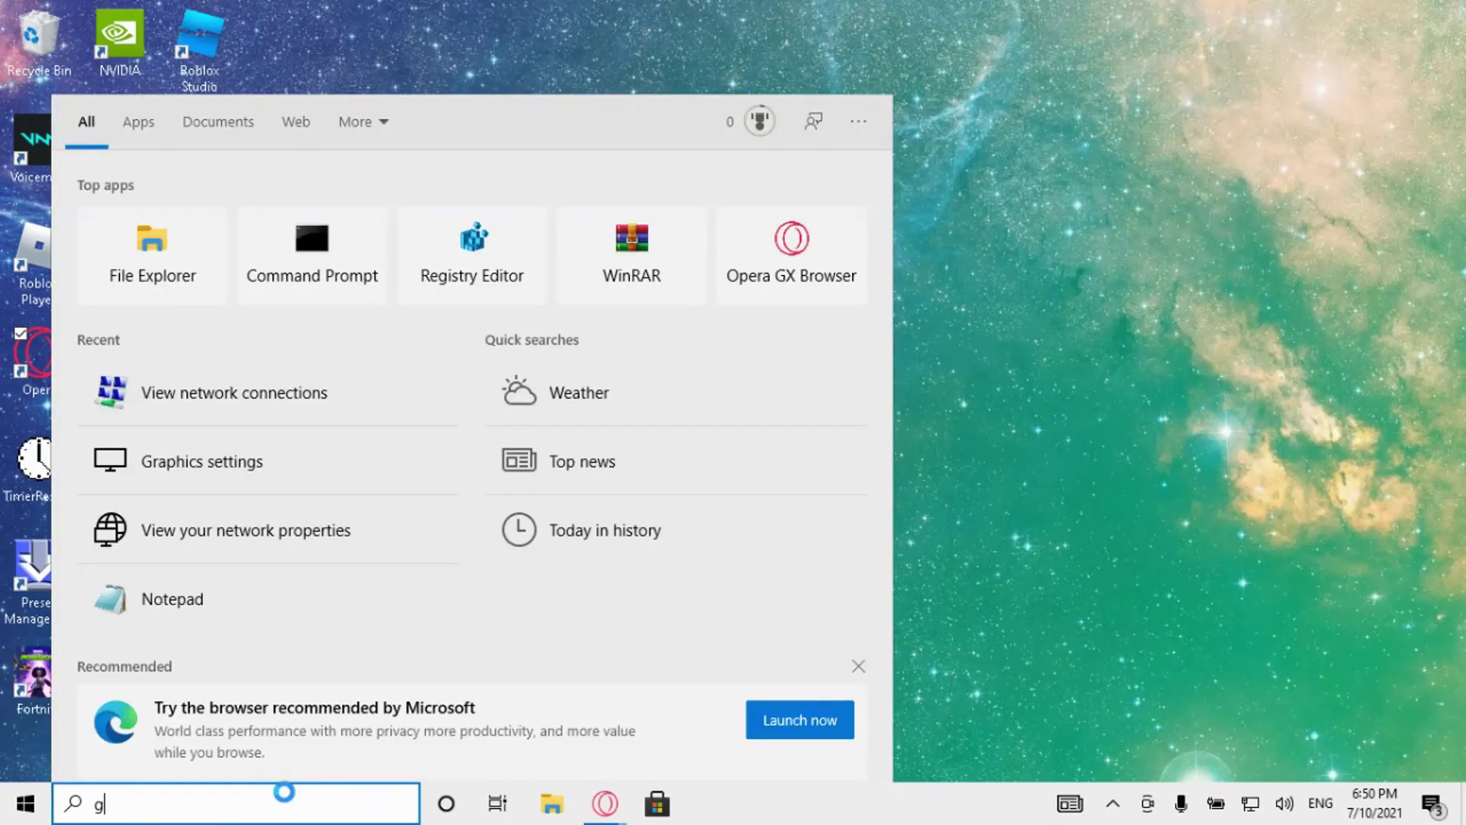
{"action": "type", "text": "raphics"}
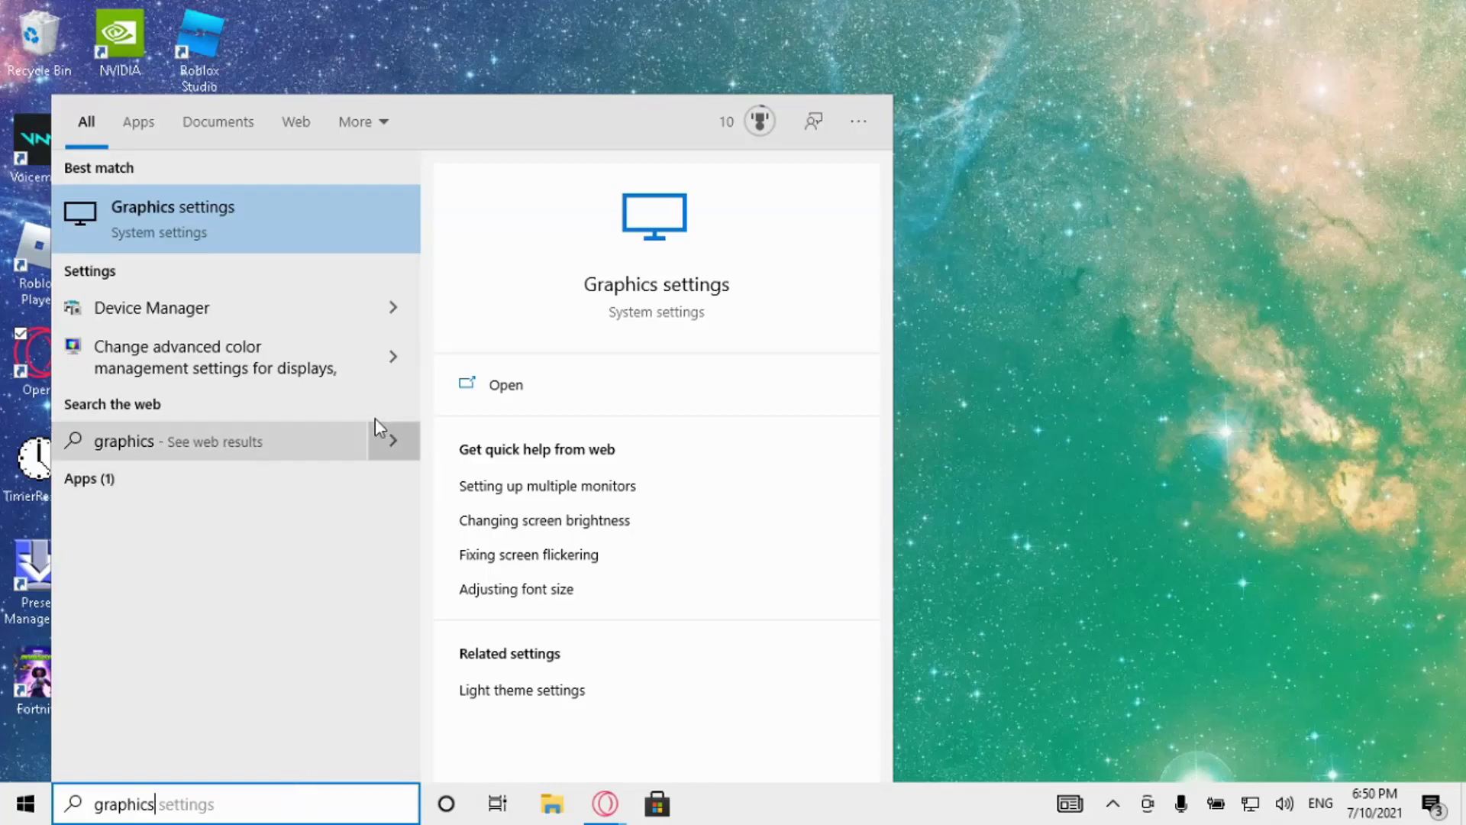
{"action": "left_click", "coordinate": [364, 223]}
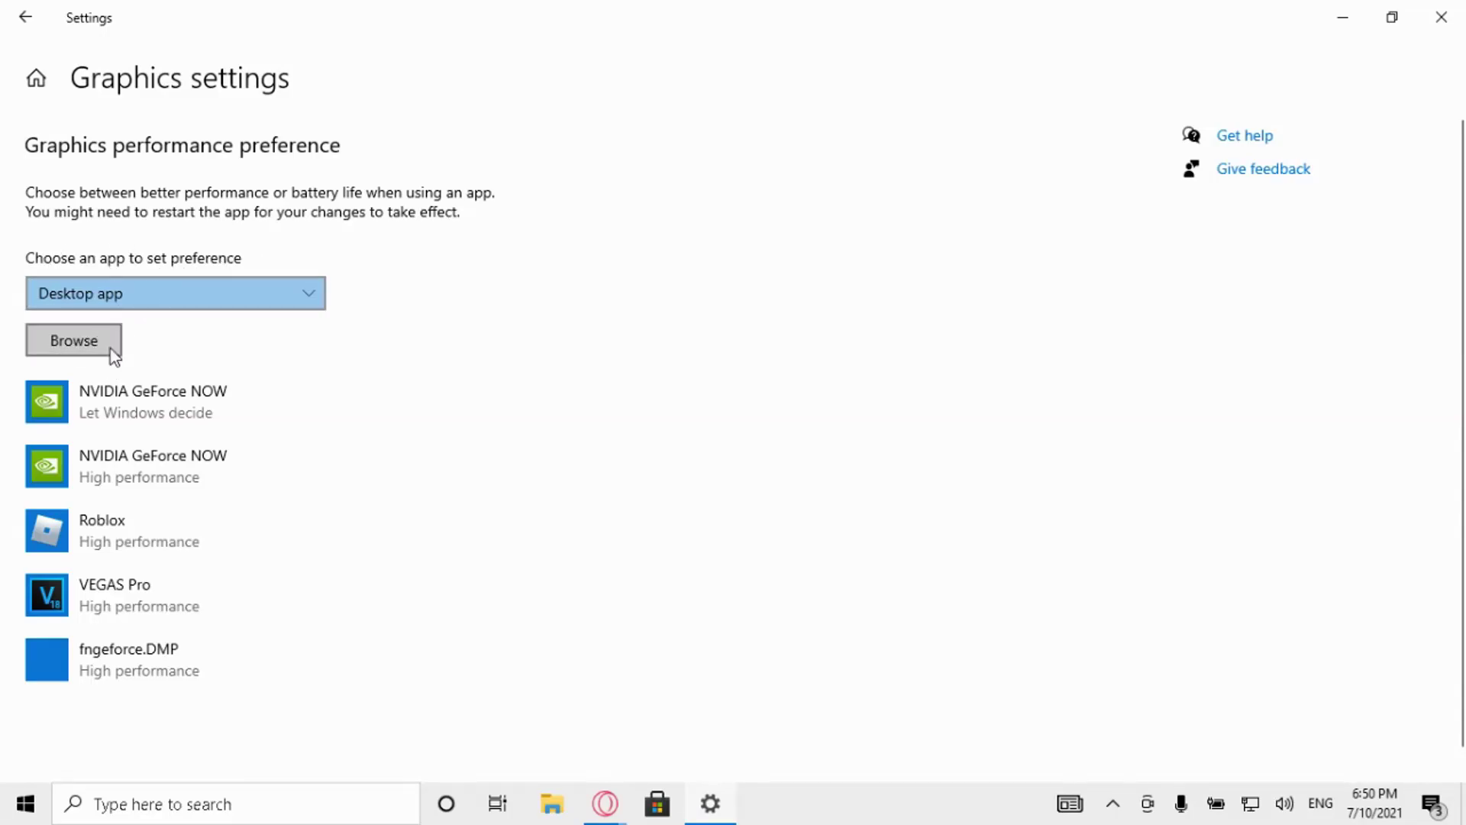
Add the NVIDIA GeForce NOW and Fortnite shortcuts to the graphics preference list
{"action": "left_click", "coordinate": [99, 351]}
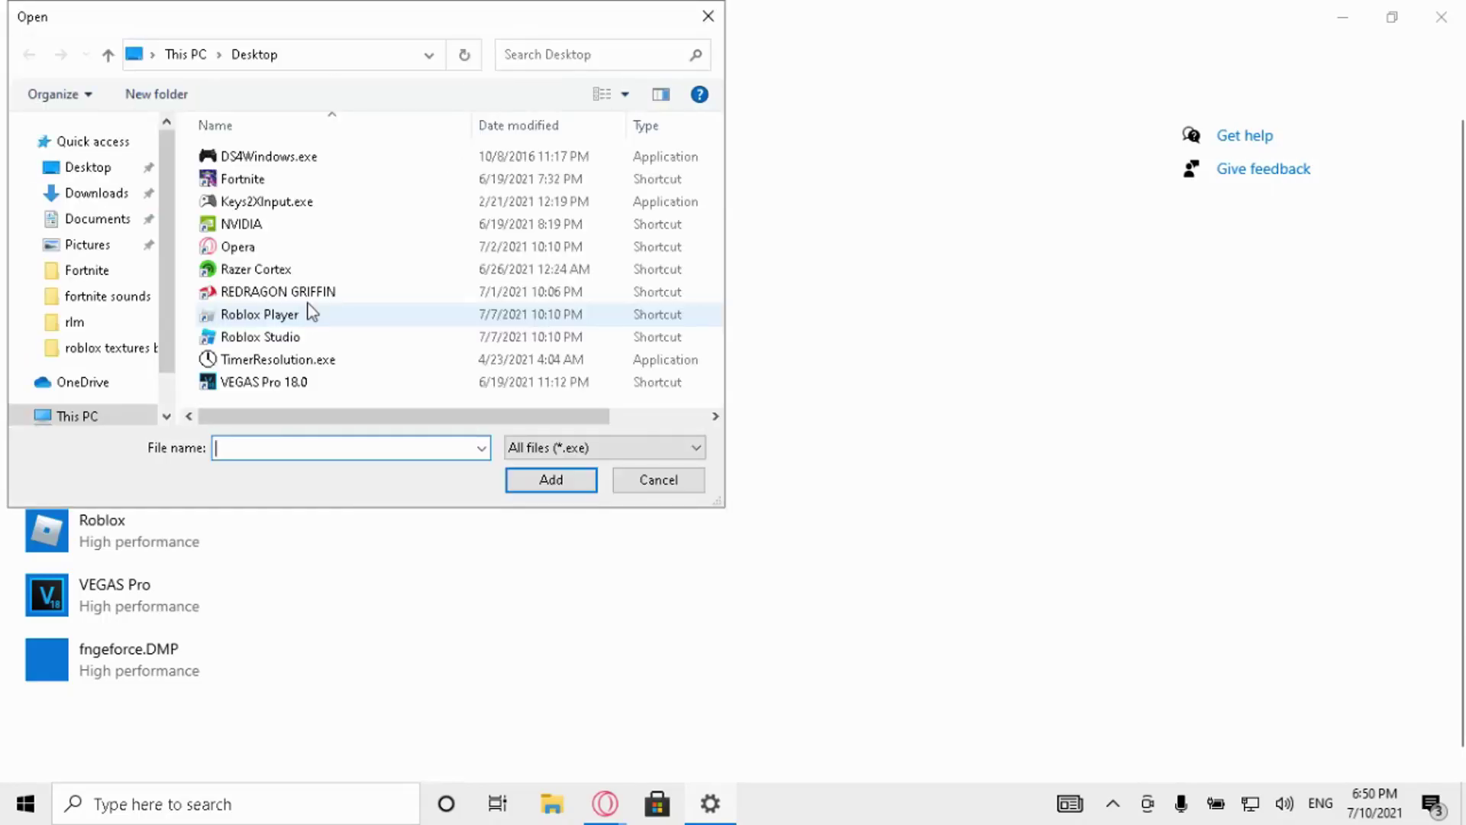
{"action": "left_click", "coordinate": [222, 232]}
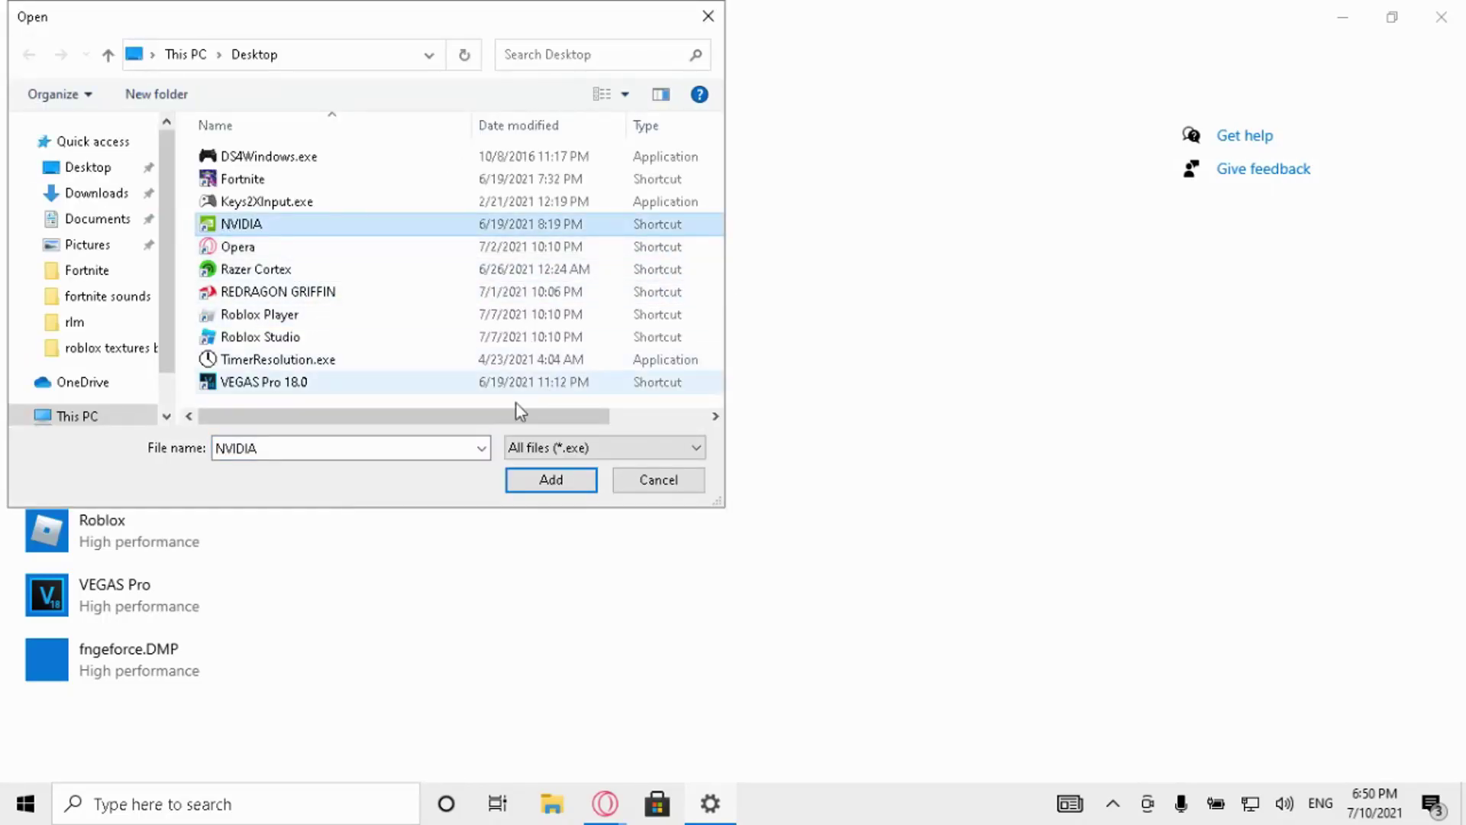
{"action": "left_click", "coordinate": [534, 481]}
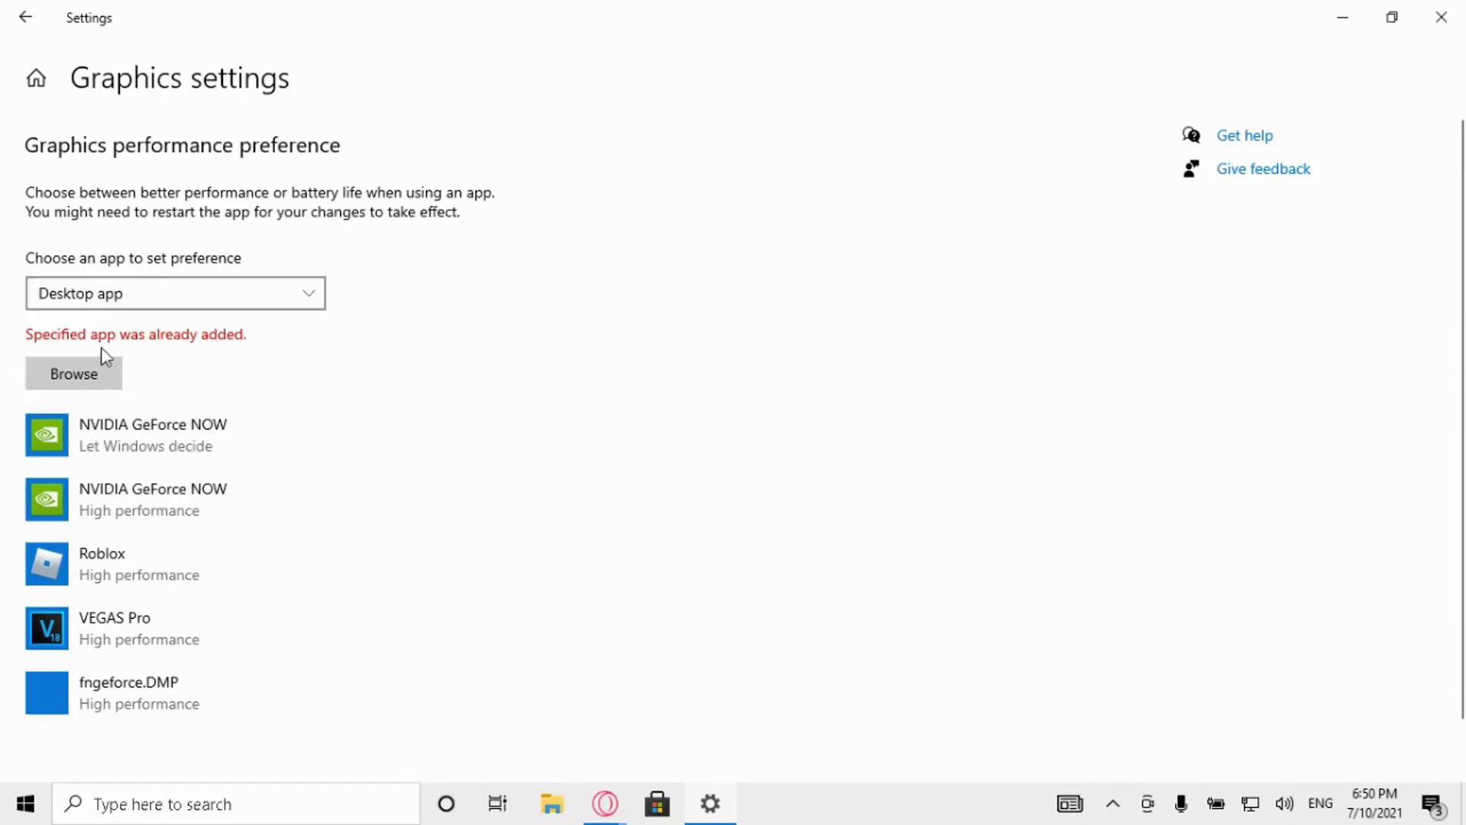
{"action": "left_click", "coordinate": [120, 379]}
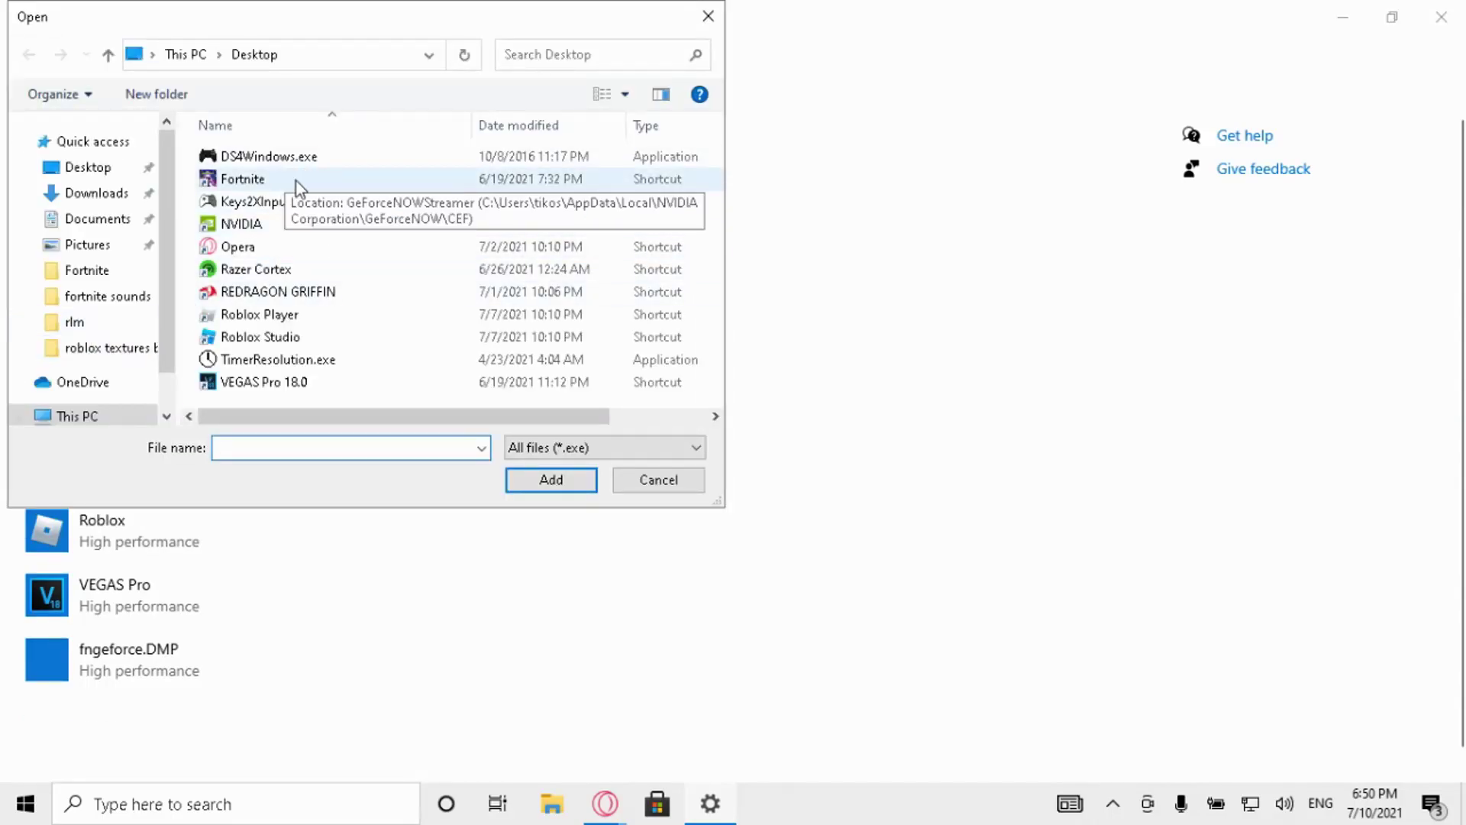
{"action": "left_click", "coordinate": [467, 183]}
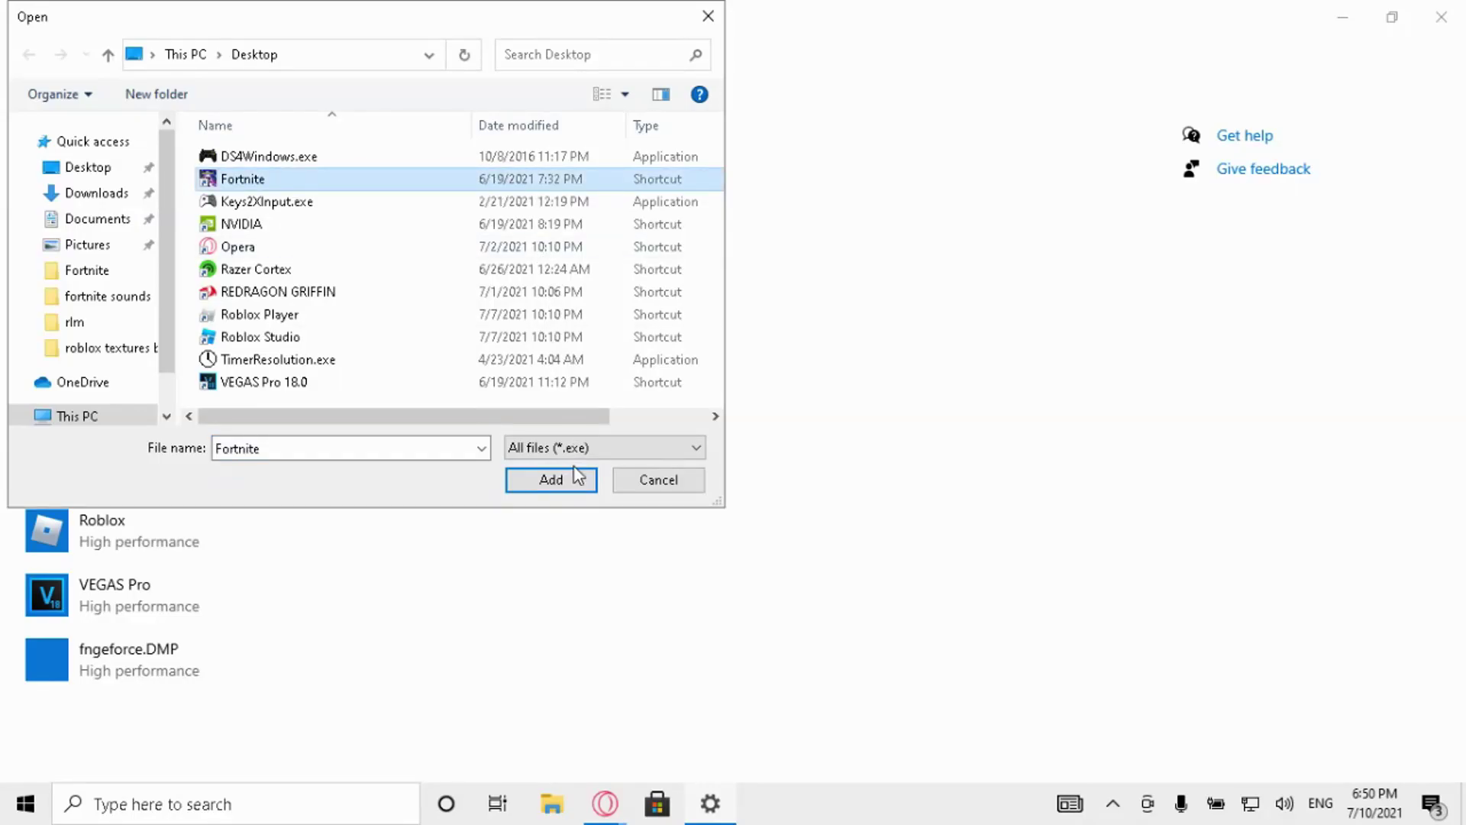
{"action": "left_click", "coordinate": [568, 479]}
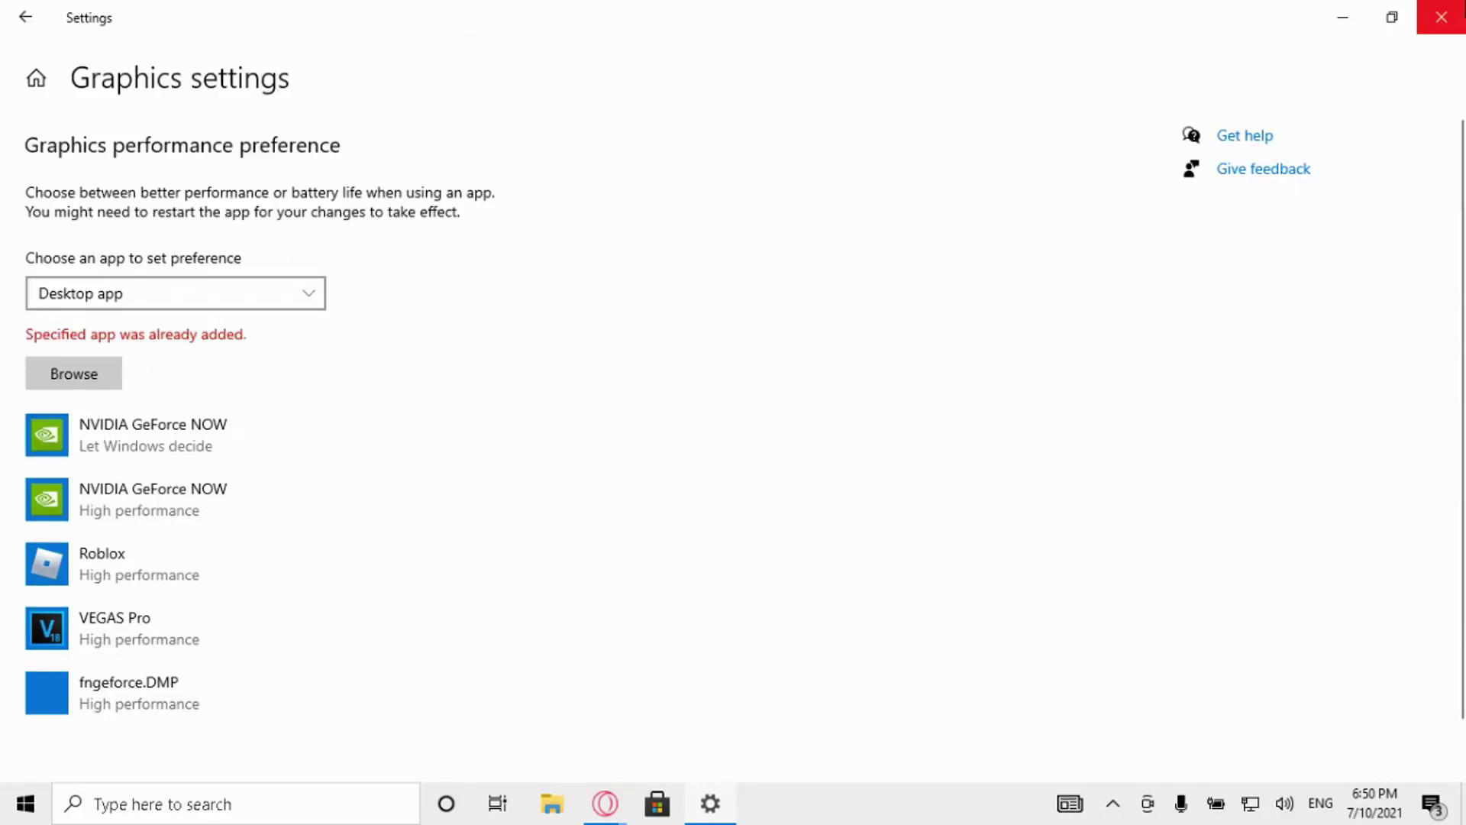
Close Settings and launch GeForce NOW from its desktop shortcut
{"action": "left_click", "coordinate": [1441, 16]}
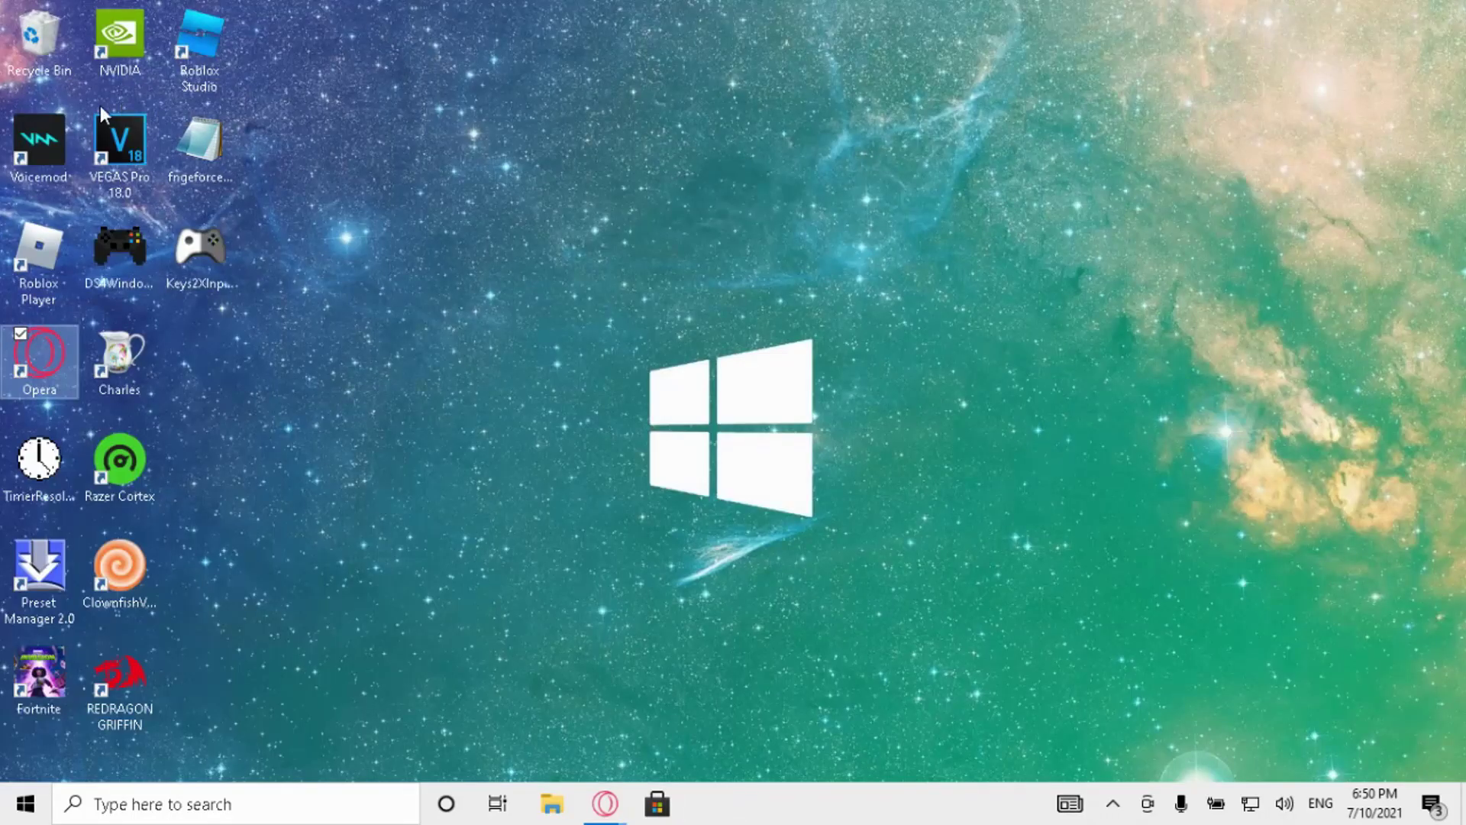
{"action": "left_click", "coordinate": [124, 52]}
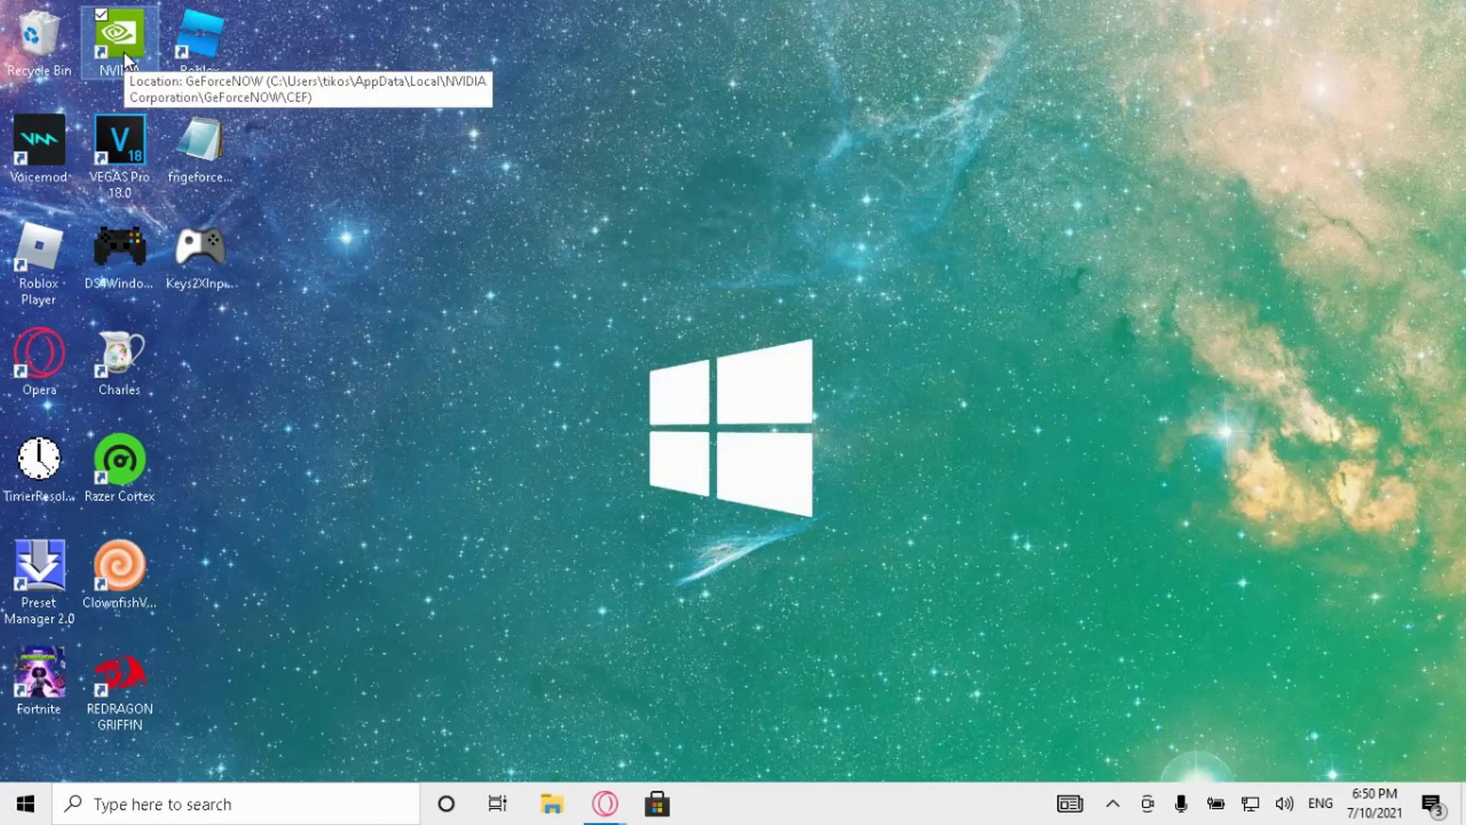
{"action": "double_click", "coordinate": [124, 52]}
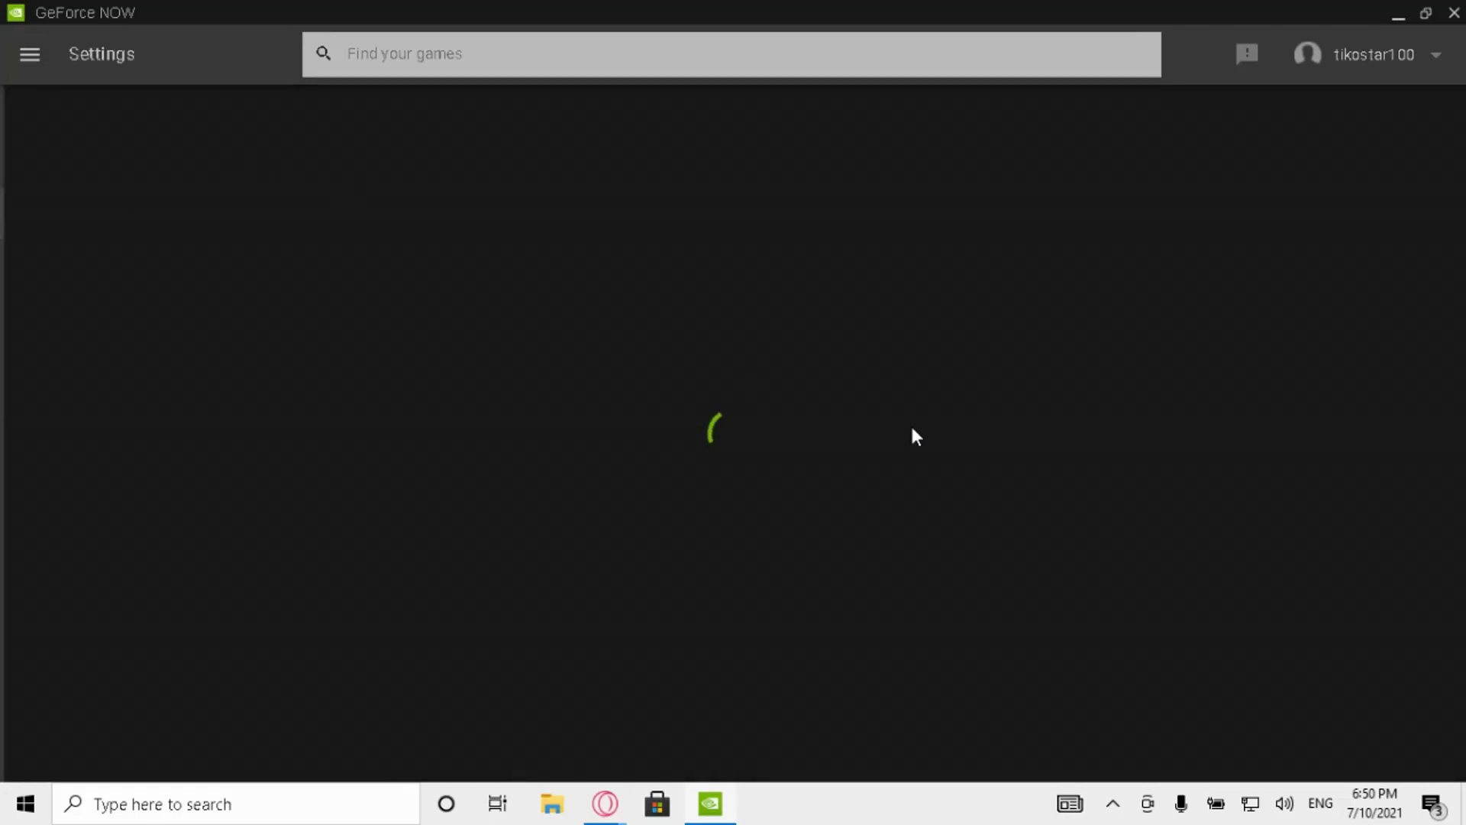
Keep streaming at 1366 x 768 (16:9), 60 FPS, VSync Off, with poor-network adjustment off
{"action": "scroll", "coordinate": [1056, 446], "scroll_direction": "down", "scroll_amount": 3}
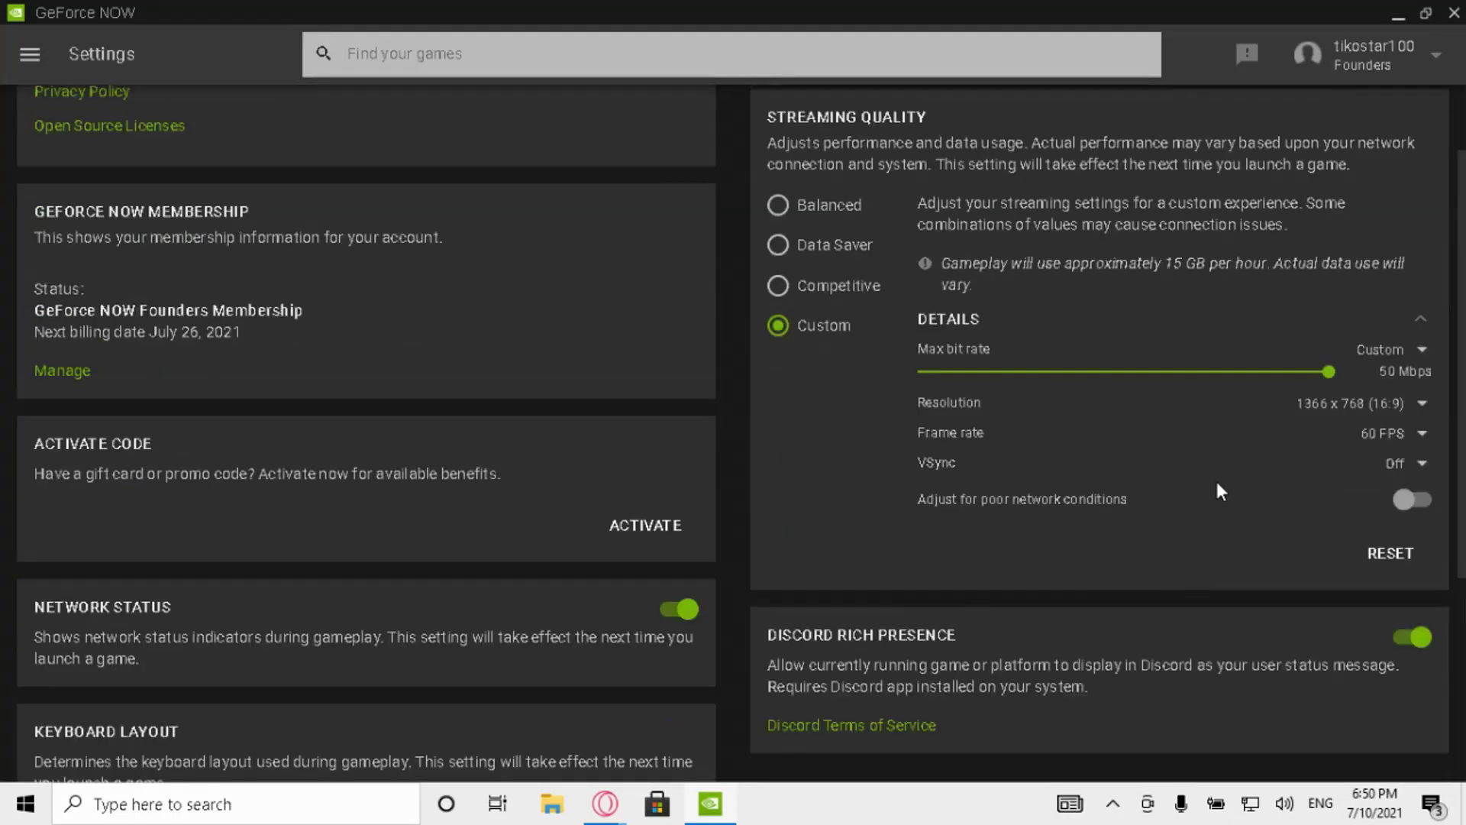
{"action": "scroll", "coordinate": [1433, 469], "scroll_direction": "up", "scroll_amount": 2}
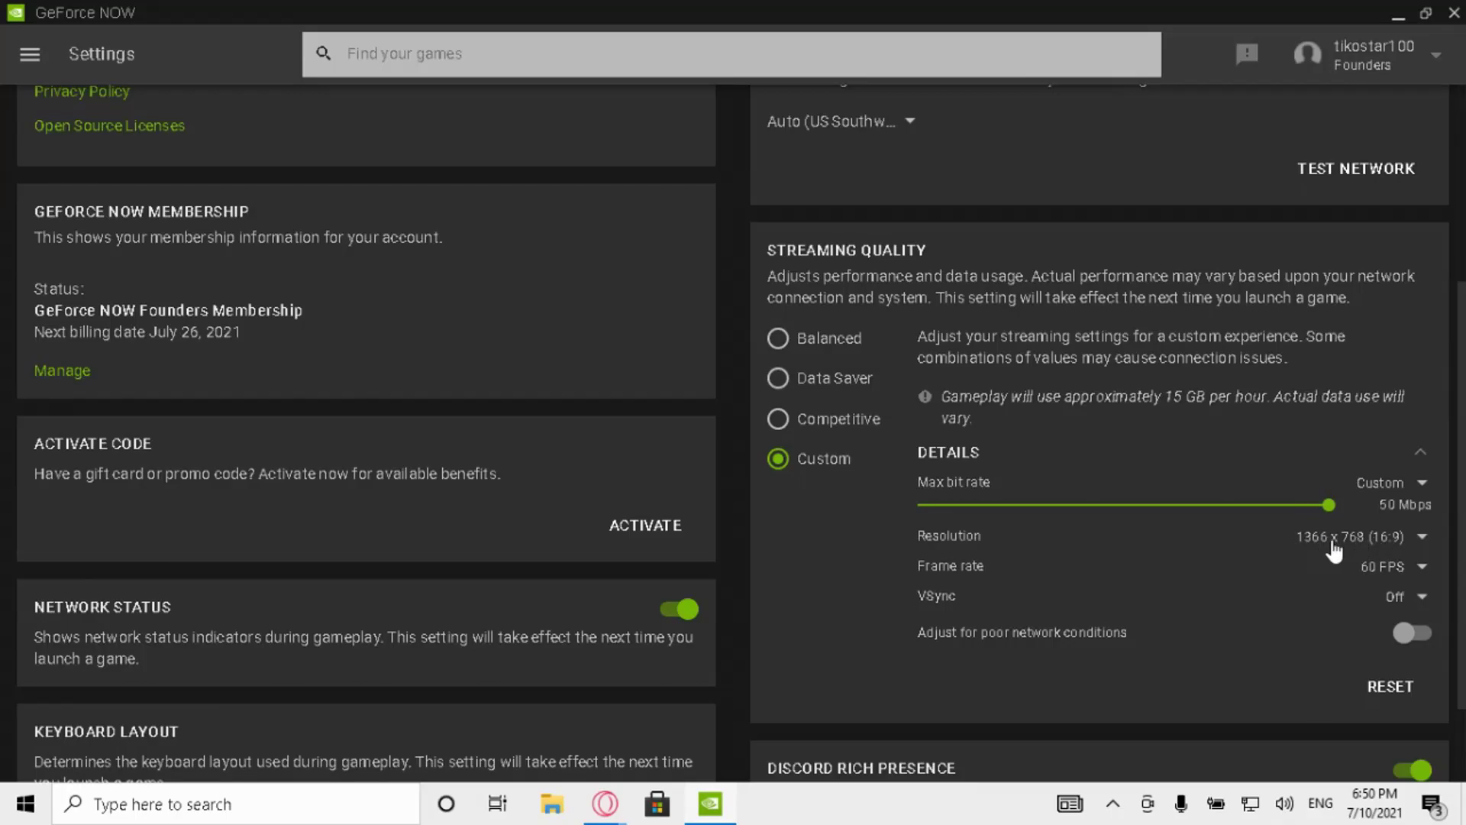
{"action": "left_click", "coordinate": [1382, 551]}
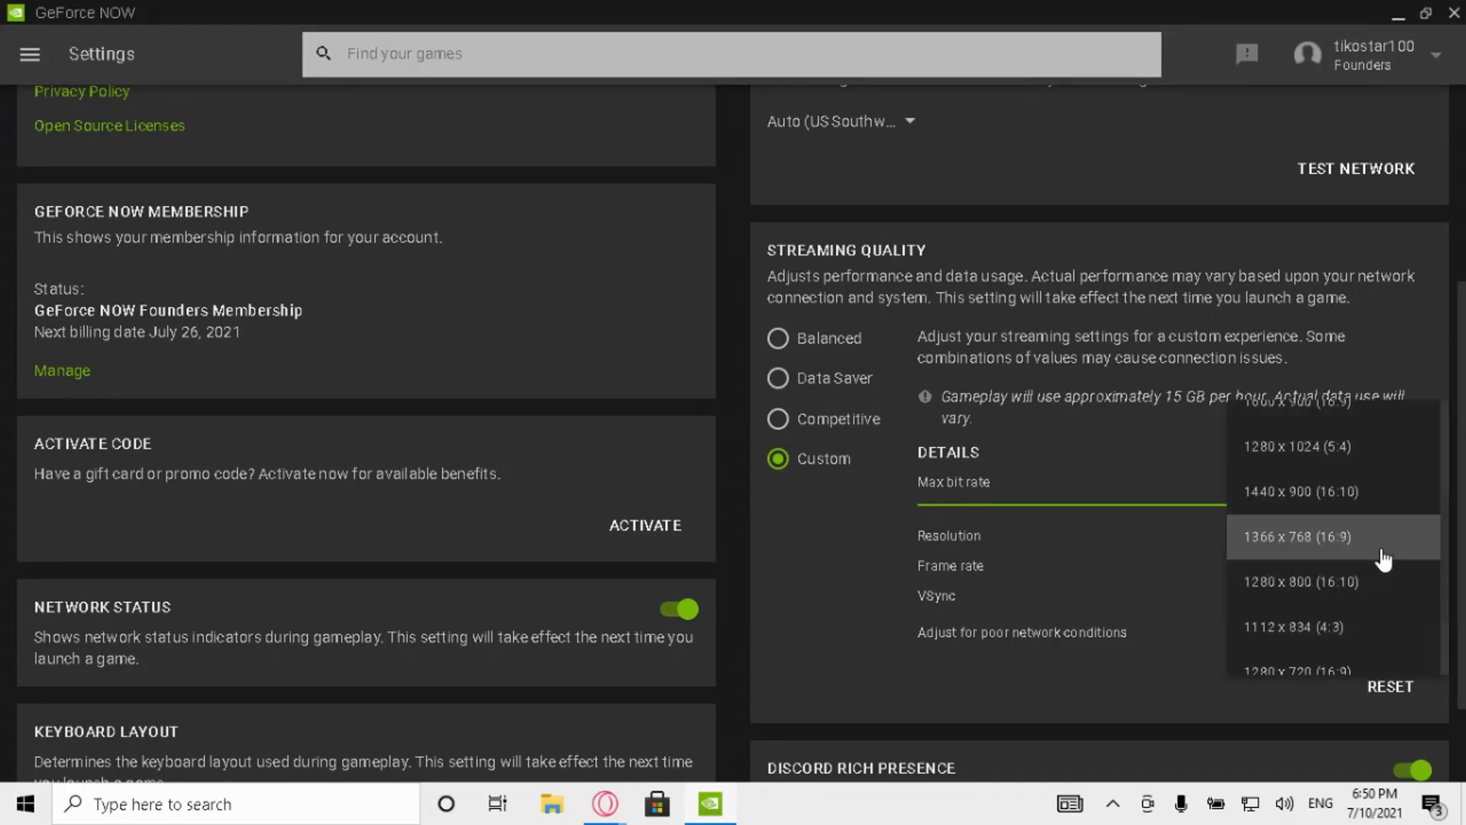
{"action": "left_click", "coordinate": [1361, 548]}
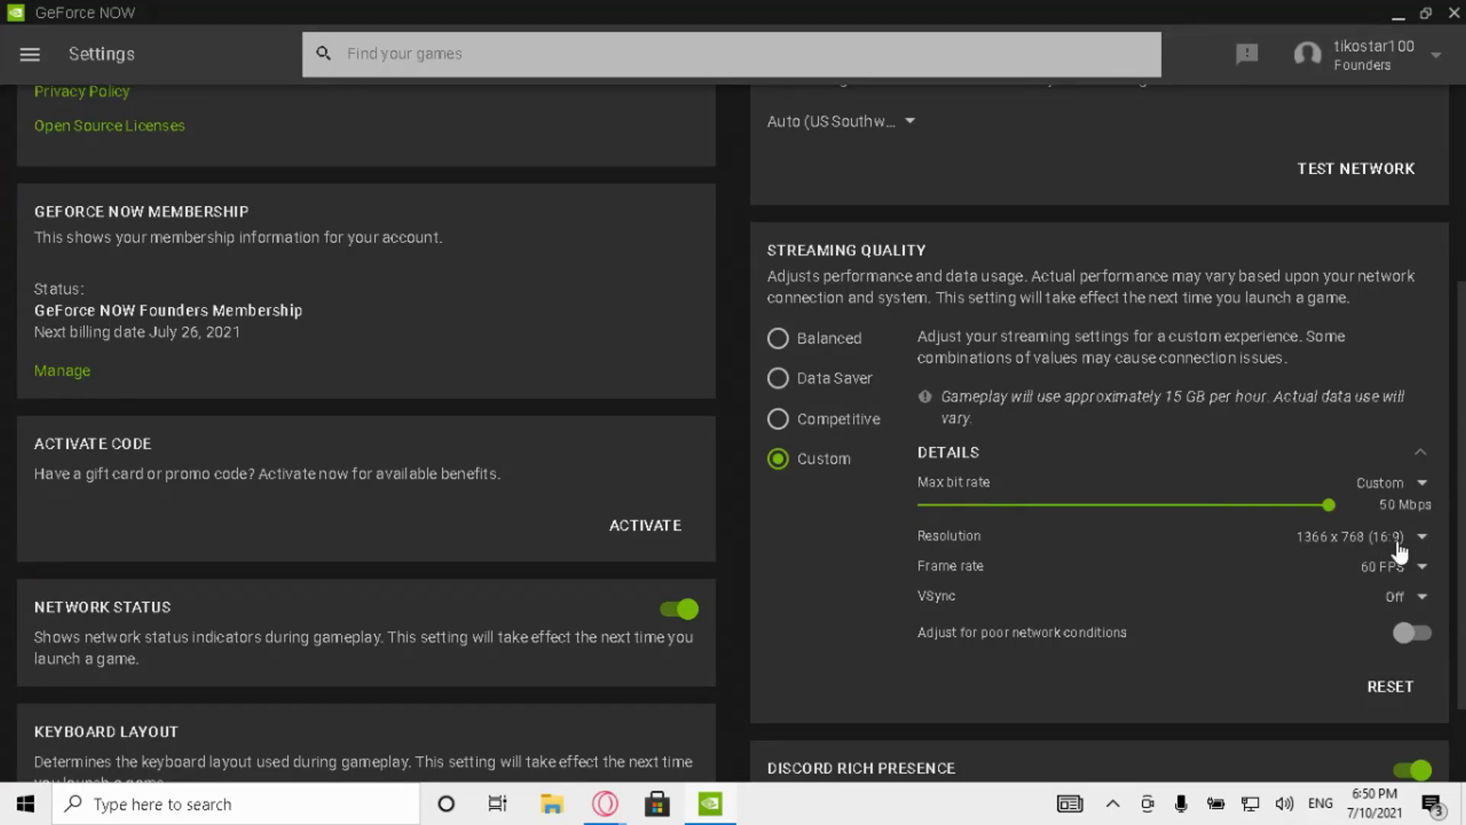
{"action": "left_click", "coordinate": [1394, 578]}
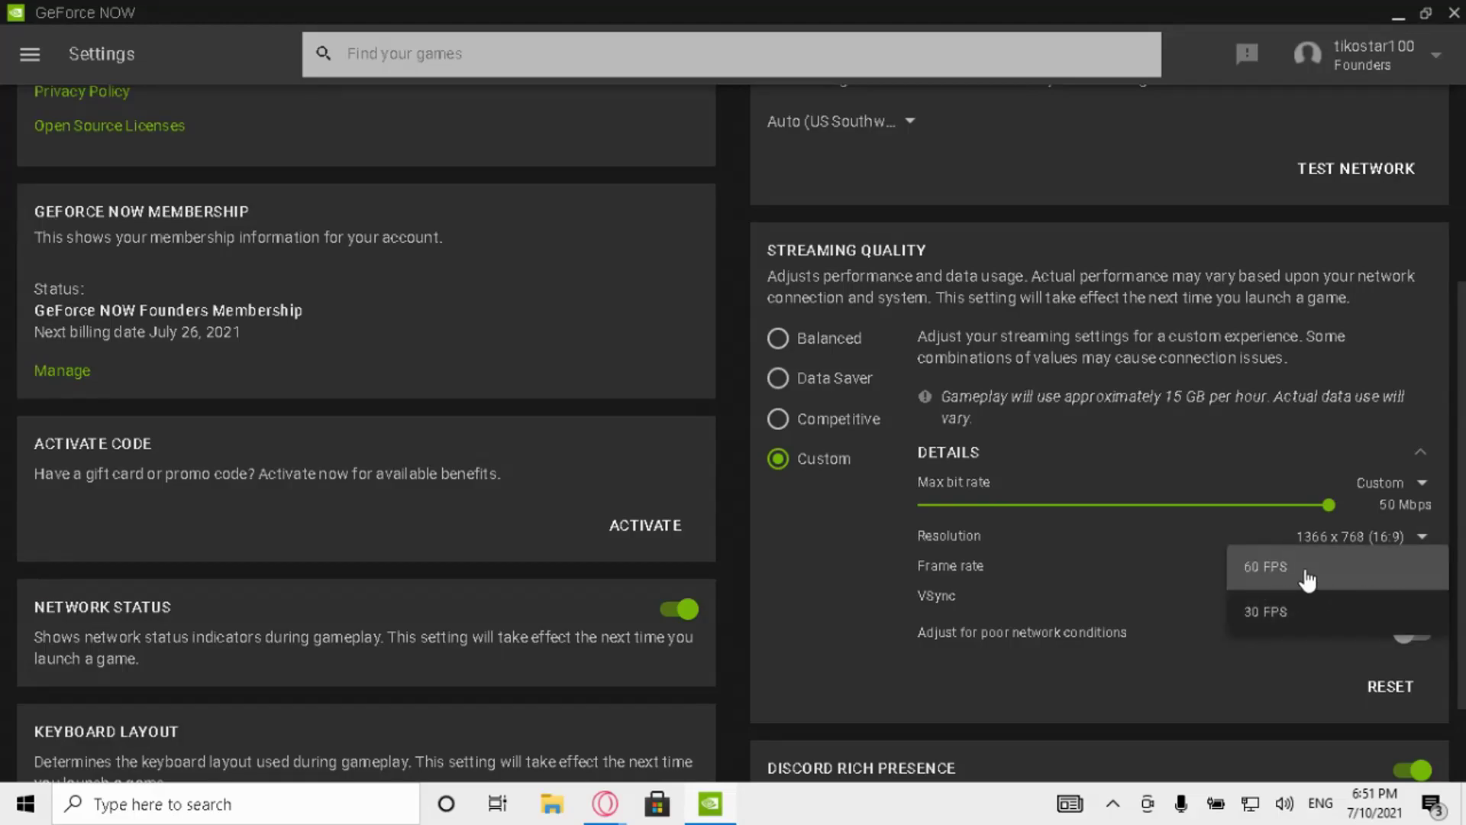
{"action": "left_click", "coordinate": [1380, 579]}
{"action": "left_click", "coordinate": [1400, 608]}
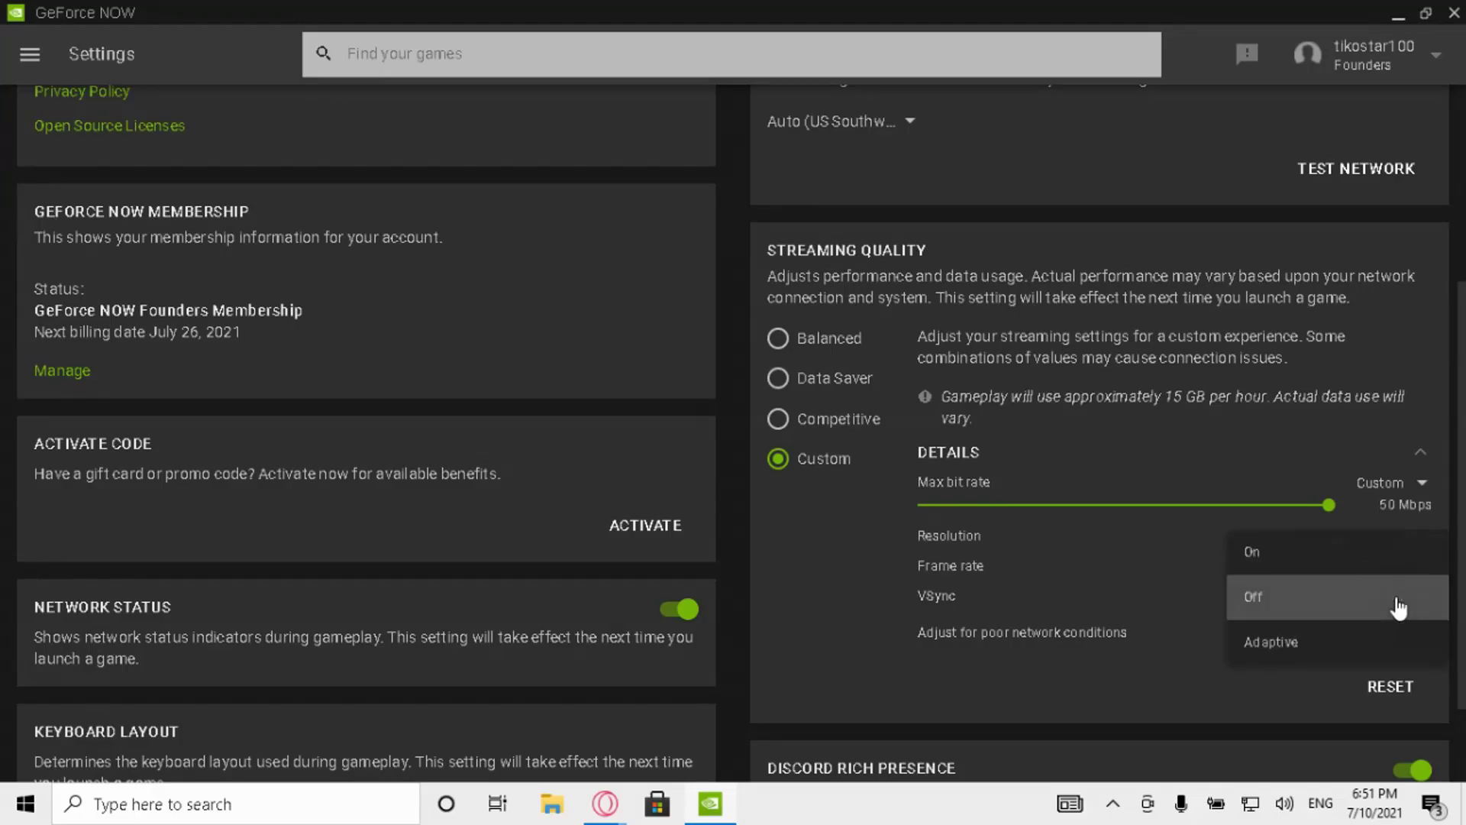
{"action": "left_click", "coordinate": [1333, 606]}
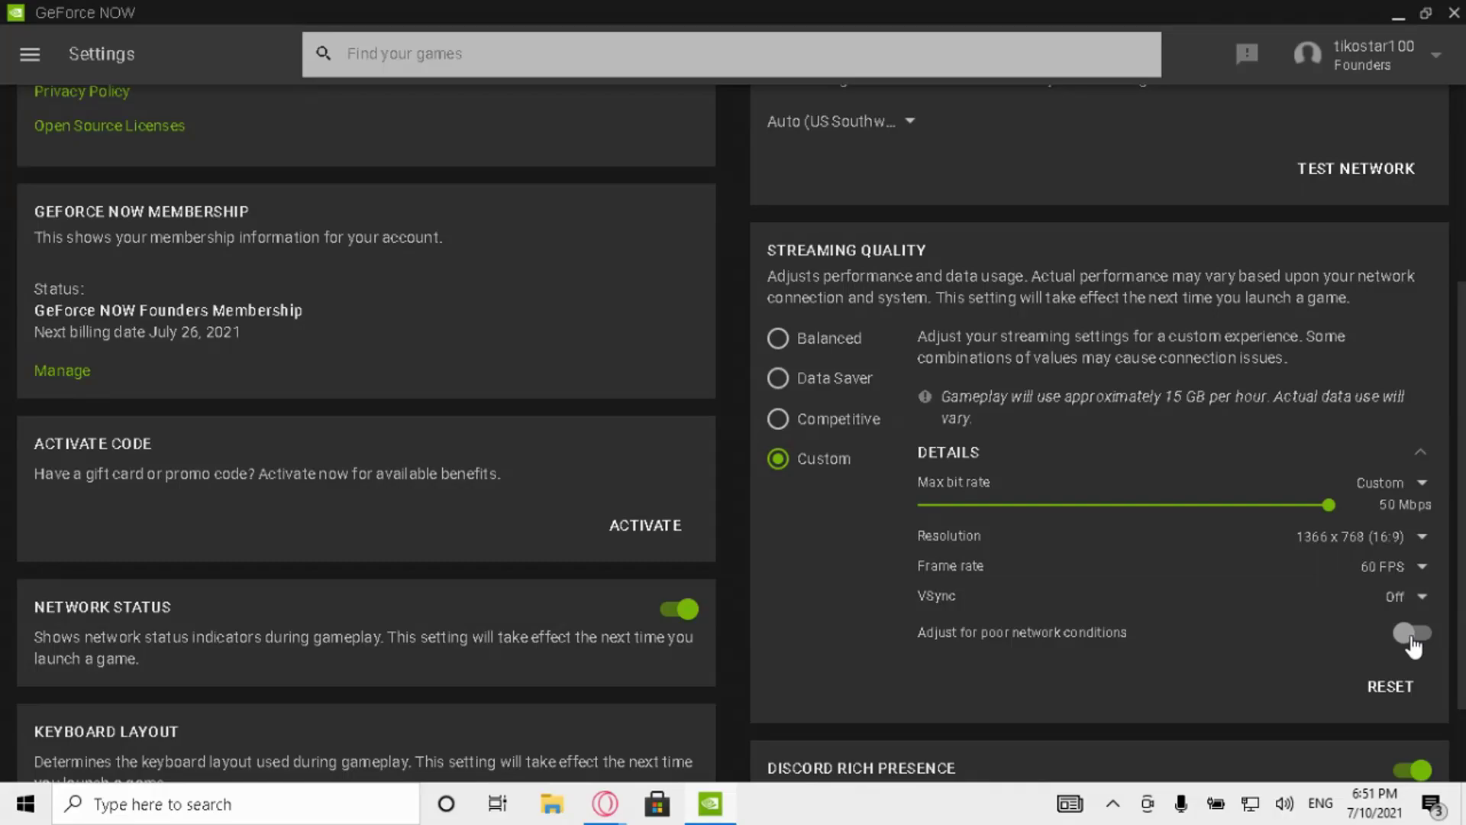
{"action": "left_click", "coordinate": [1411, 633]}
{"action": "left_click", "coordinate": [1424, 640]}
Leave the max bit rate slider at 50 Mbps and go to the Games page
{"action": "left_click_drag", "start_coordinate": [1319, 509], "coordinate": [916, 519]}
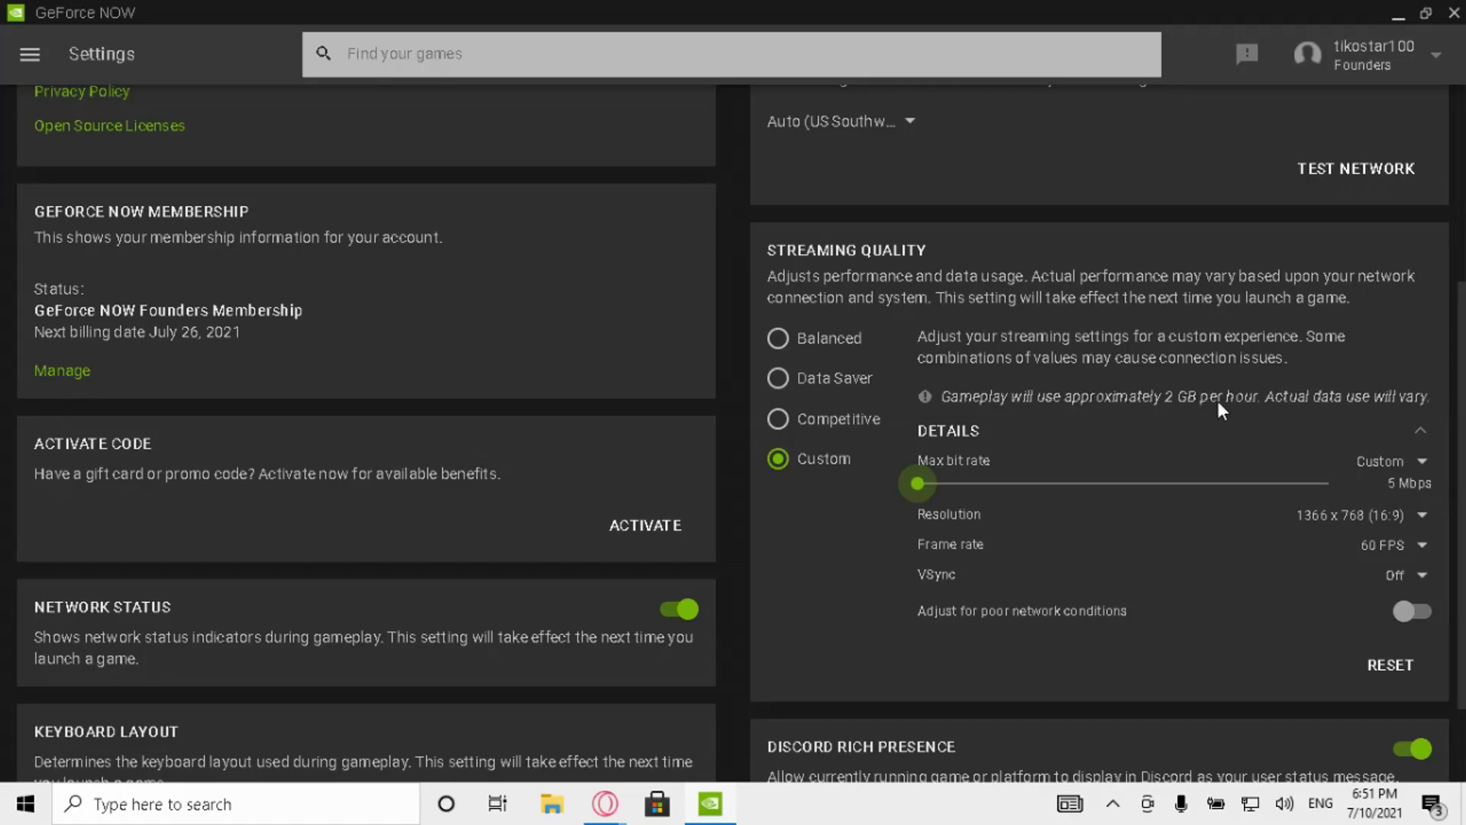
{"action": "left_click_drag", "start_coordinate": [917, 483], "coordinate": [1208, 488]}
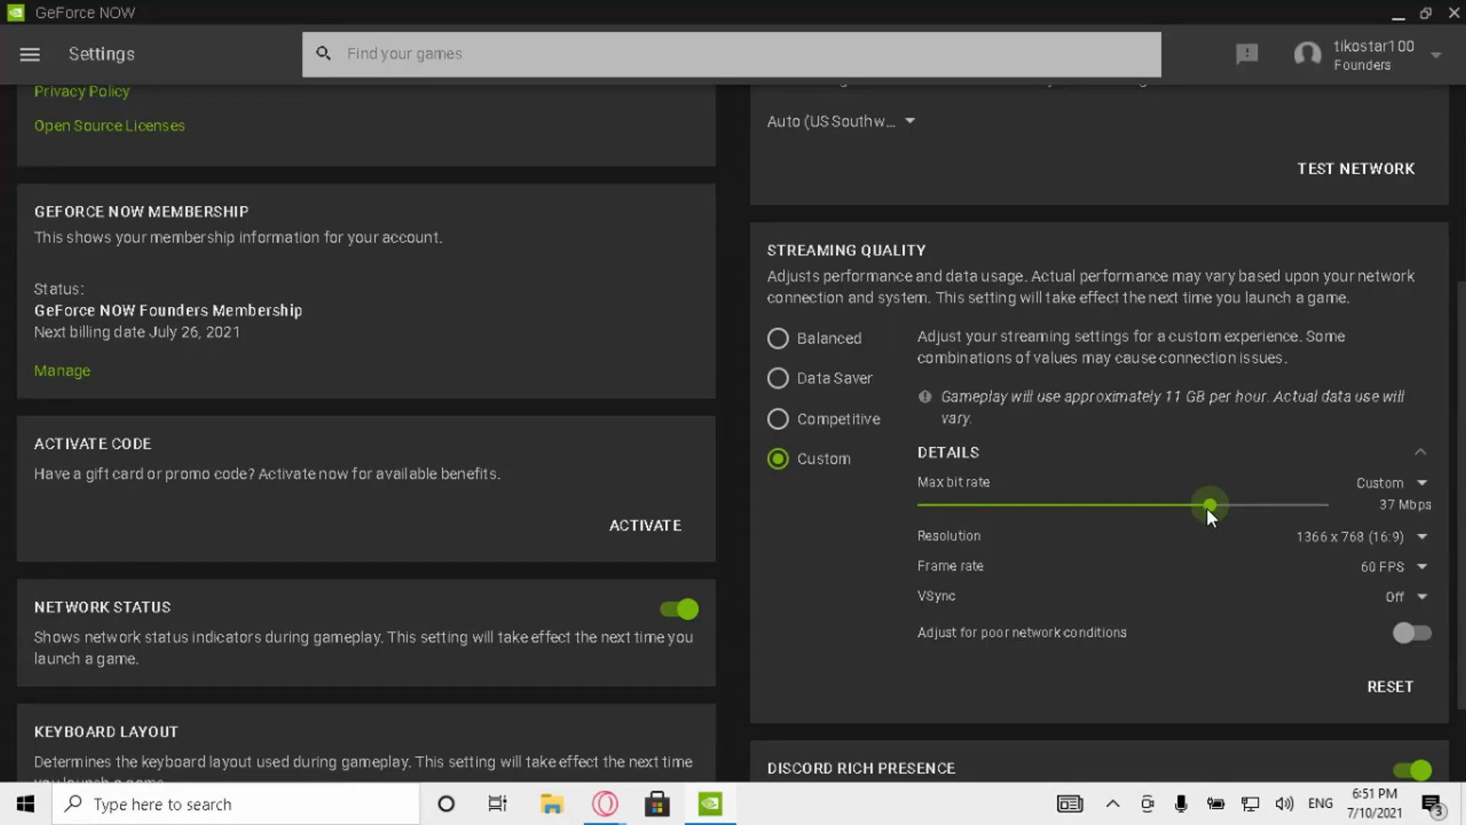
{"action": "left_click_drag", "start_coordinate": [1209, 506], "coordinate": [1365, 515]}
{"action": "mouse_move", "coordinate": [1267, 512]}
{"action": "left_mouse_down"}
{"action": "mouse_move", "coordinate": [1055, 522]}
{"action": "mouse_move", "coordinate": [1050, 487]}
{"action": "mouse_move", "coordinate": [1399, 505]}
{"action": "left_mouse_up"}
{"action": "mouse_move", "coordinate": [1322, 505]}
{"action": "left_mouse_down"}
{"action": "mouse_move", "coordinate": [1003, 516]}
{"action": "mouse_move", "coordinate": [1379, 496]}
{"action": "left_mouse_up"}
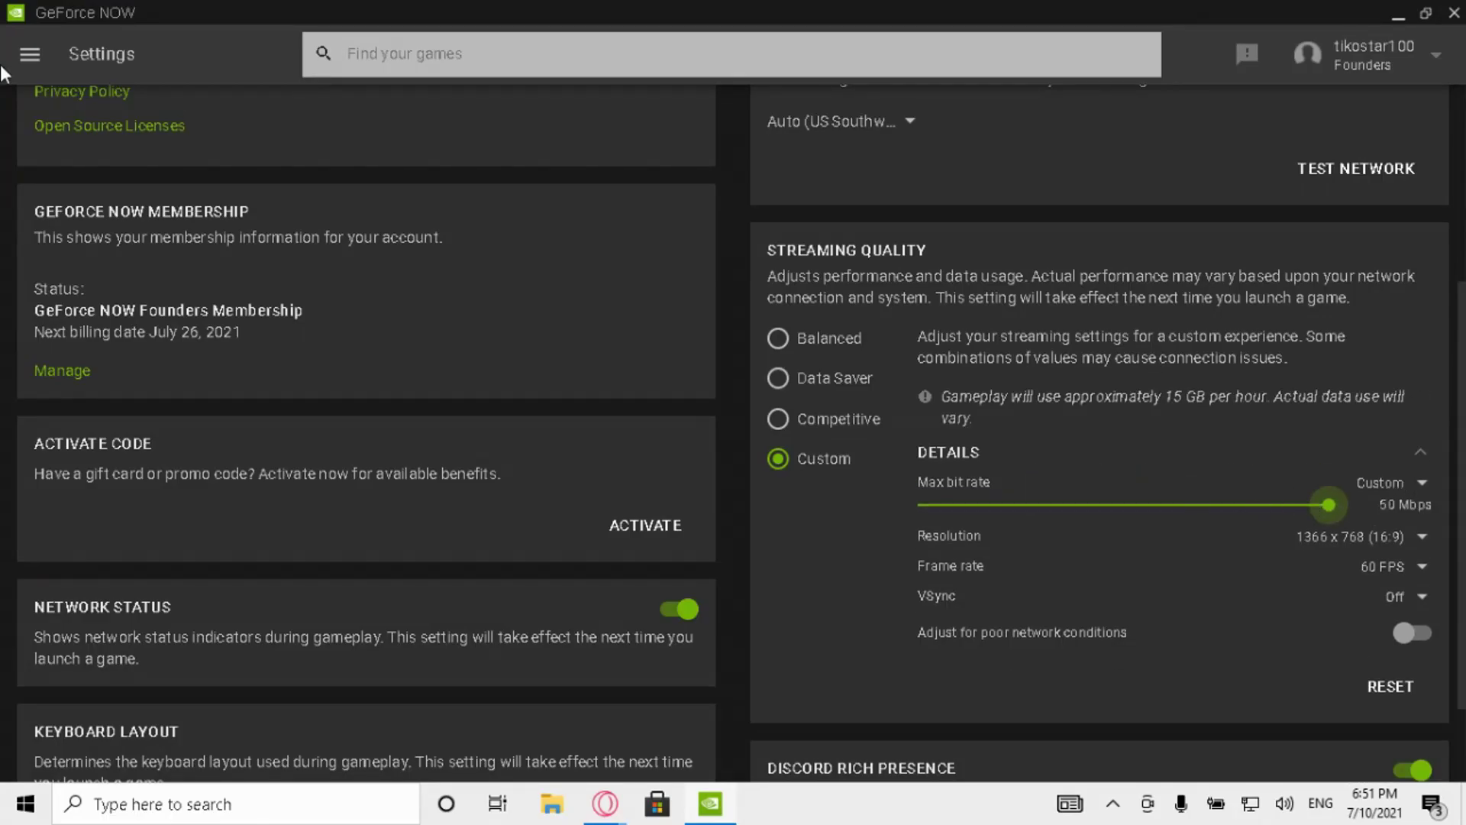
{"action": "left_click", "coordinate": [29, 54]}
{"action": "left_click", "coordinate": [133, 122]}
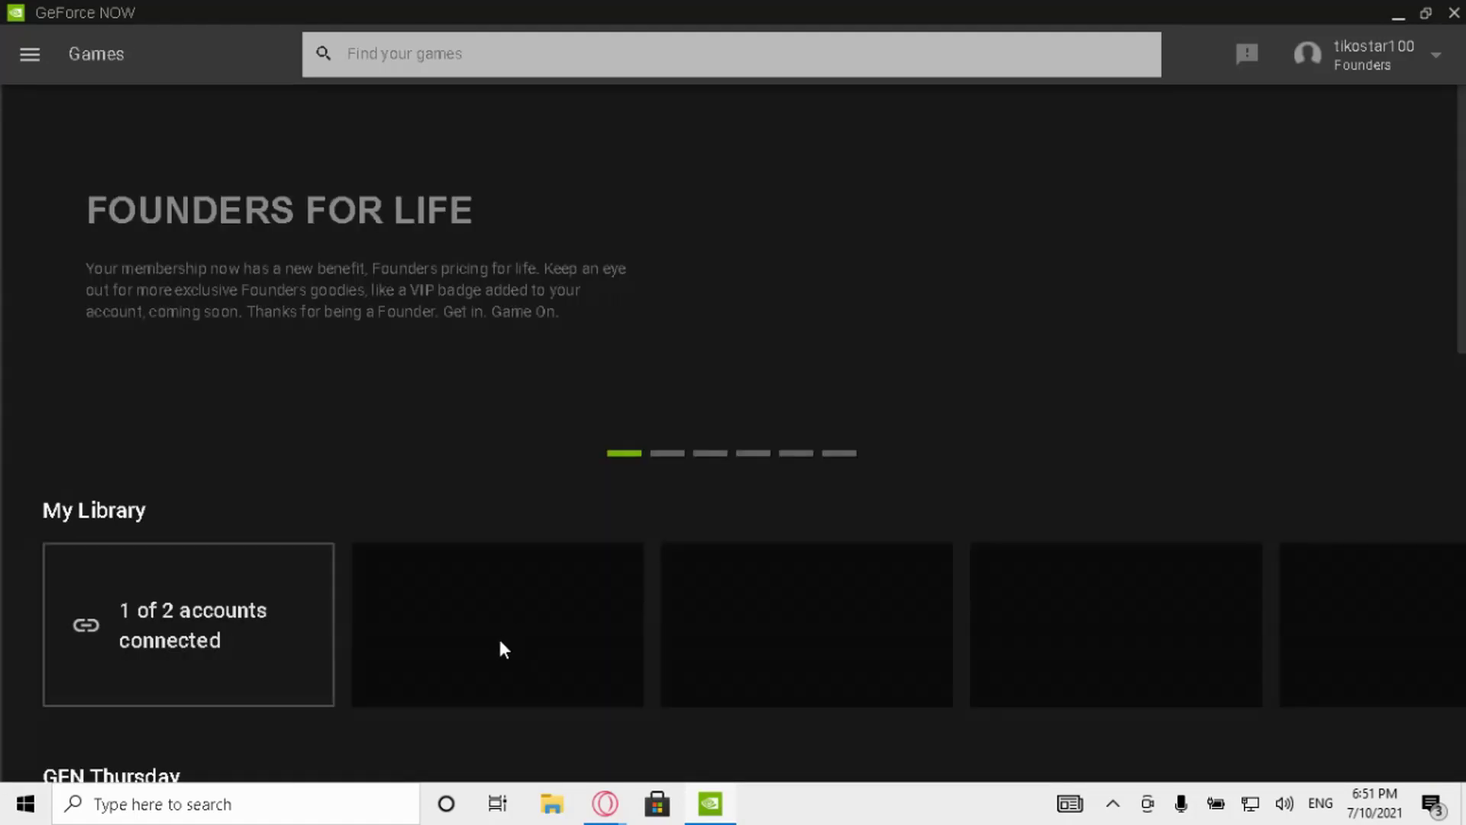
Launch Fortnite from My Library and let it load to the lobby
{"action": "left_click", "coordinate": [497, 622]}
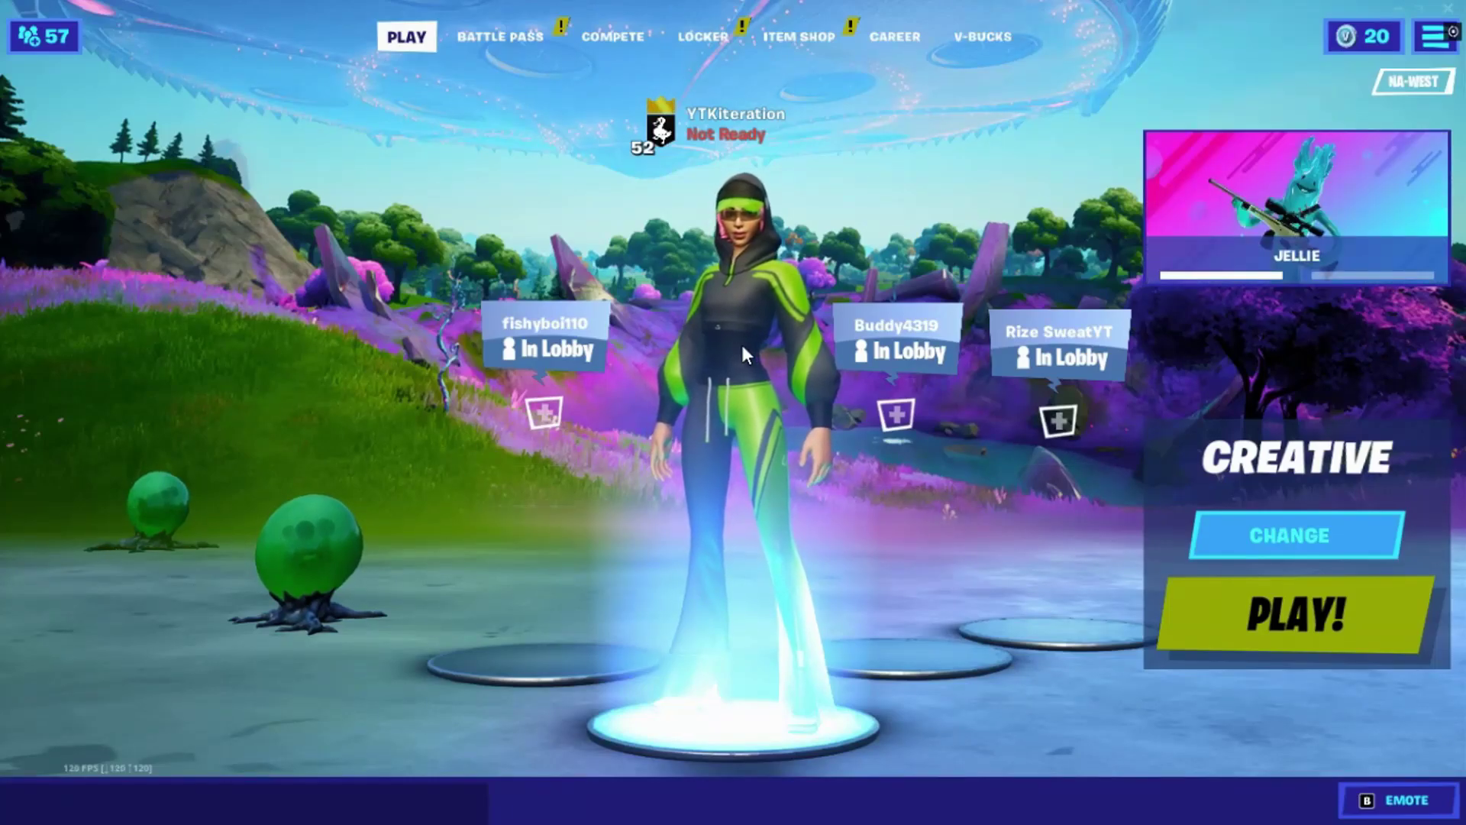
Switch on the overlay's Statistics display showing ping, packet loss and stream FPS
{"action": "key", "text": "ctrl+g"}
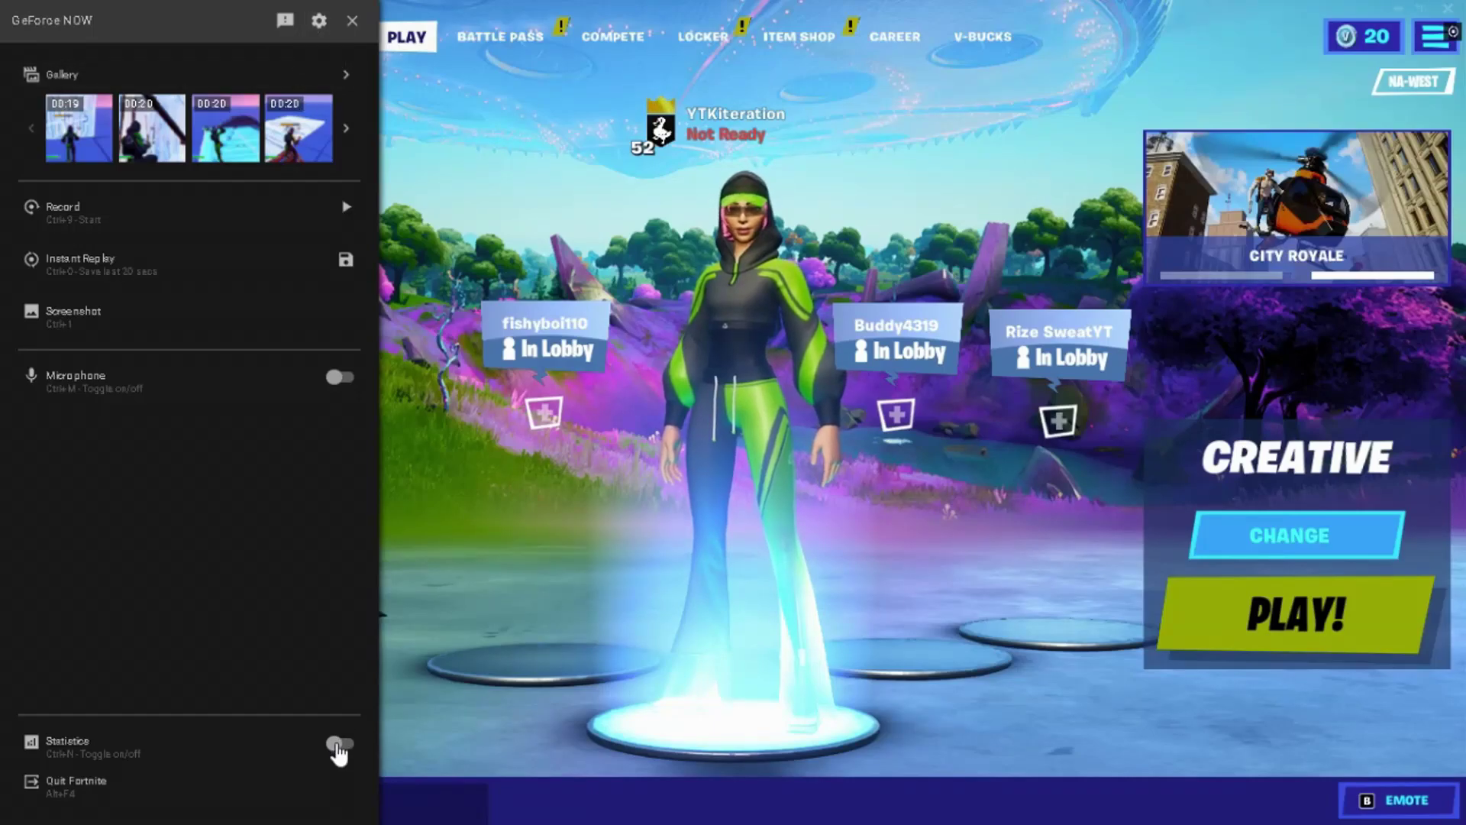
{"action": "left_click", "coordinate": [329, 745]}
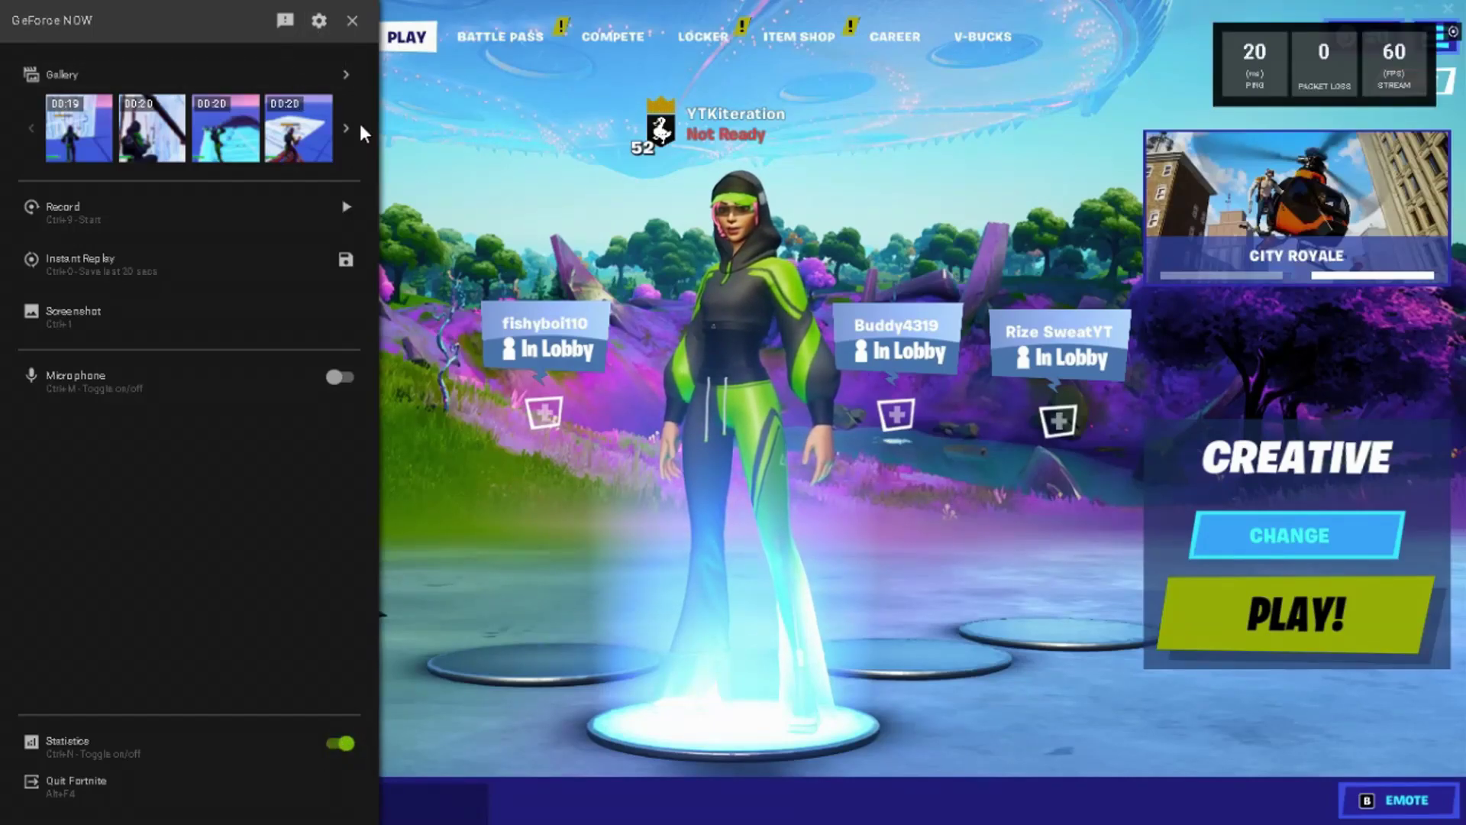
{"action": "left_click", "coordinate": [353, 21]}
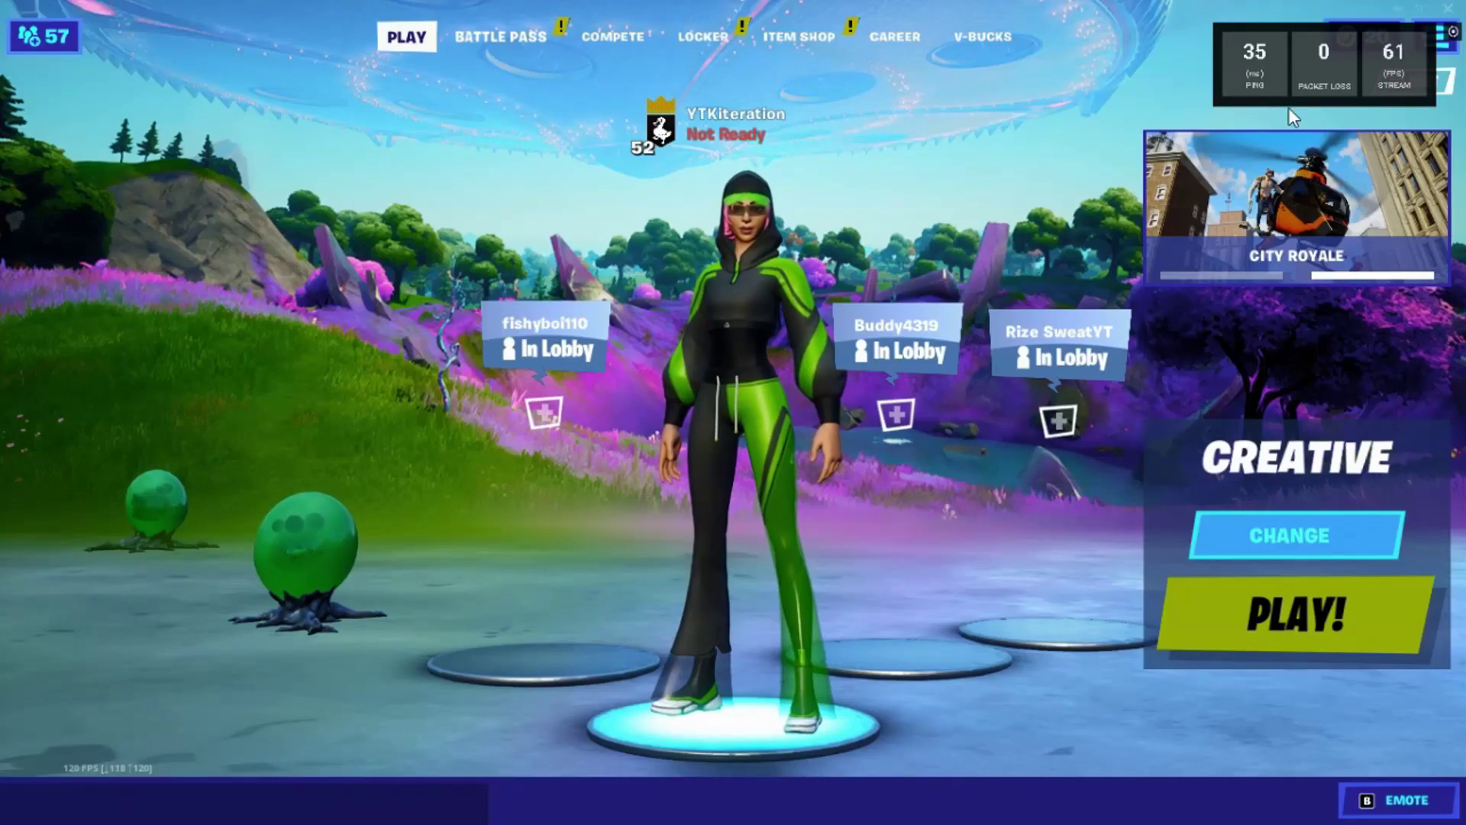
{"action": "key", "text": "ctrl+g"}
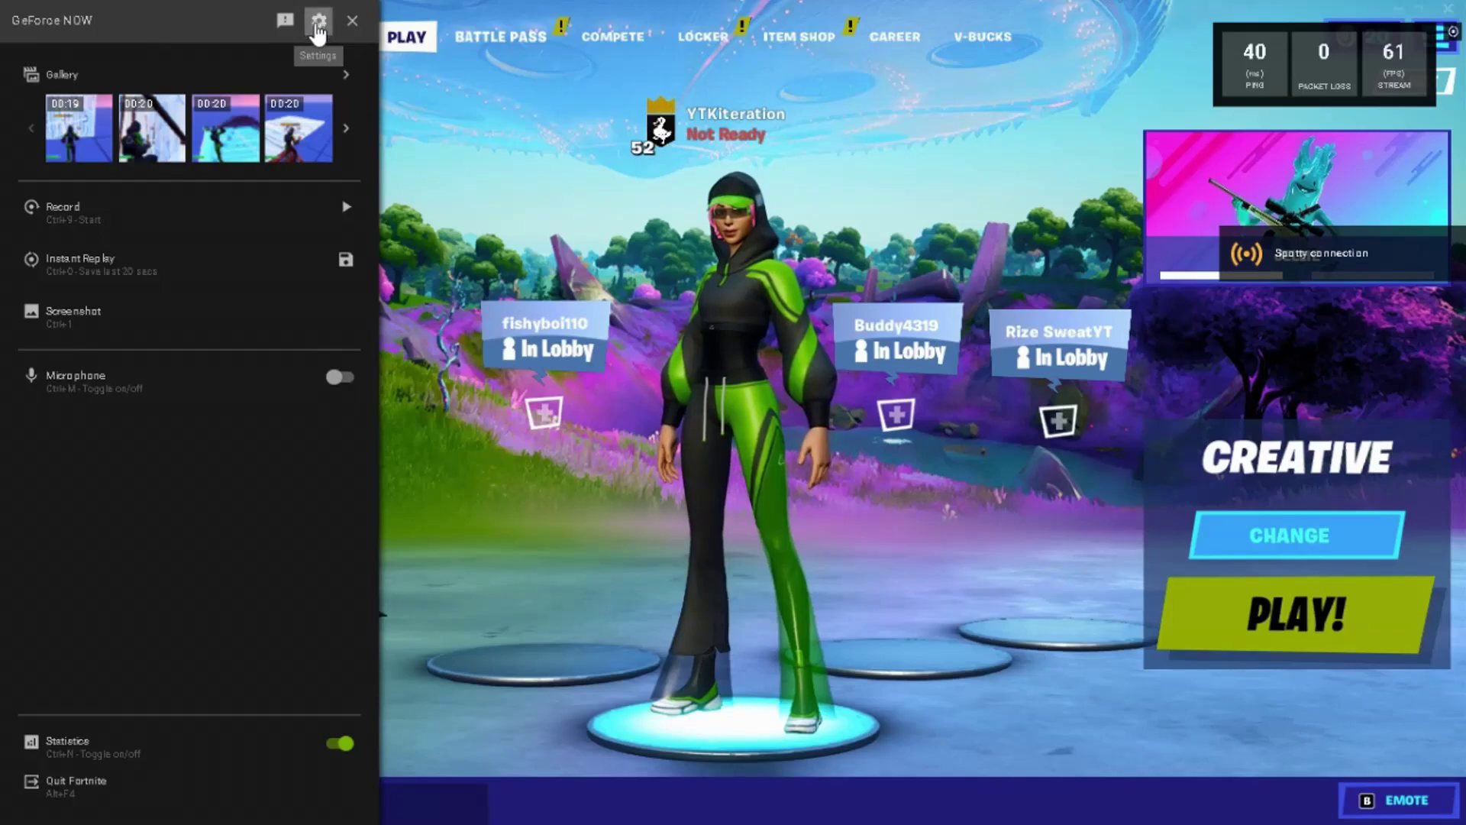
Set the Heads up display Statistics Format to Standard in the overlay settings
{"action": "left_click", "coordinate": [317, 25]}
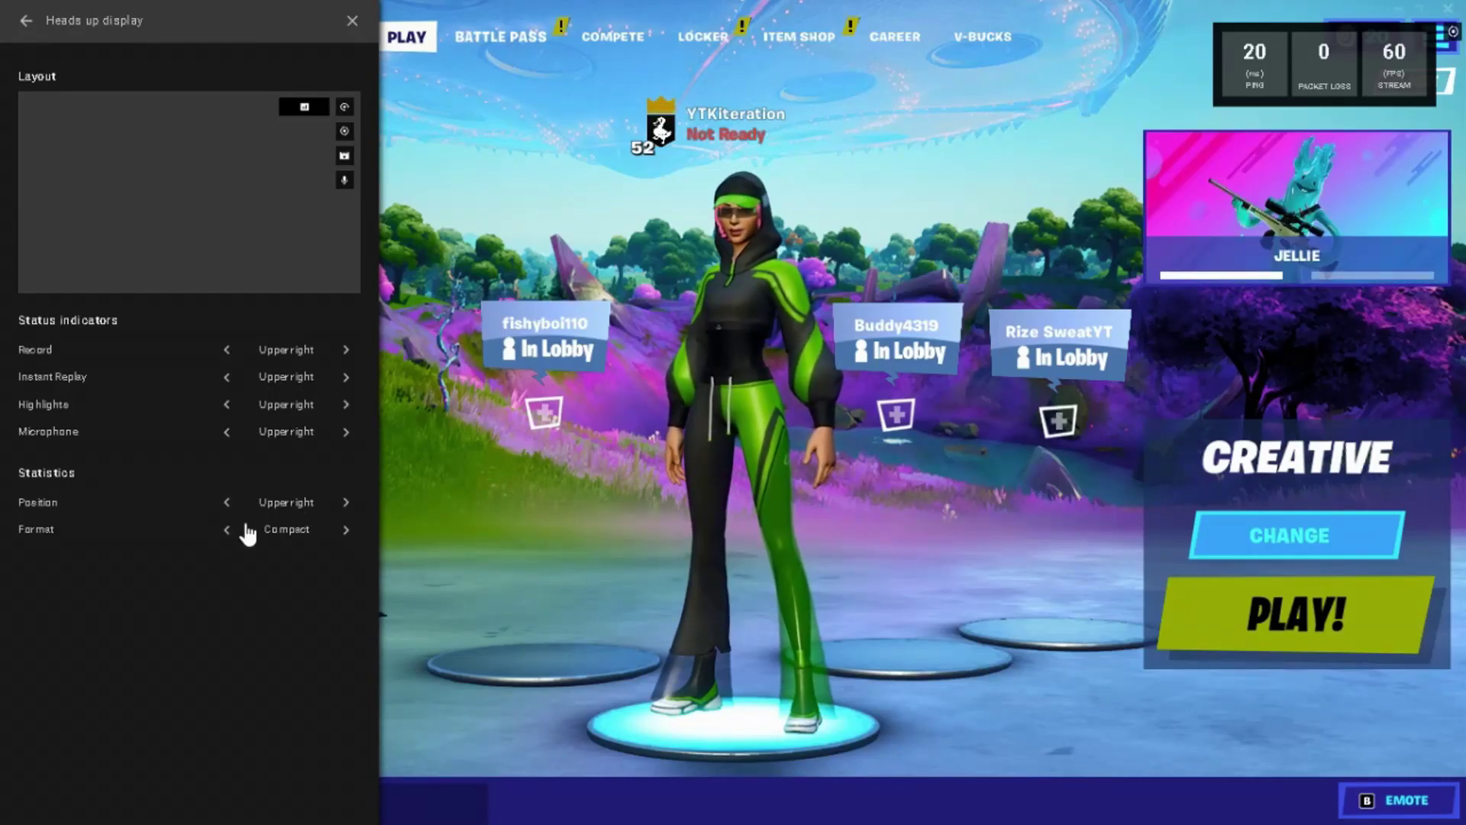
{"action": "left_click", "coordinate": [346, 531]}
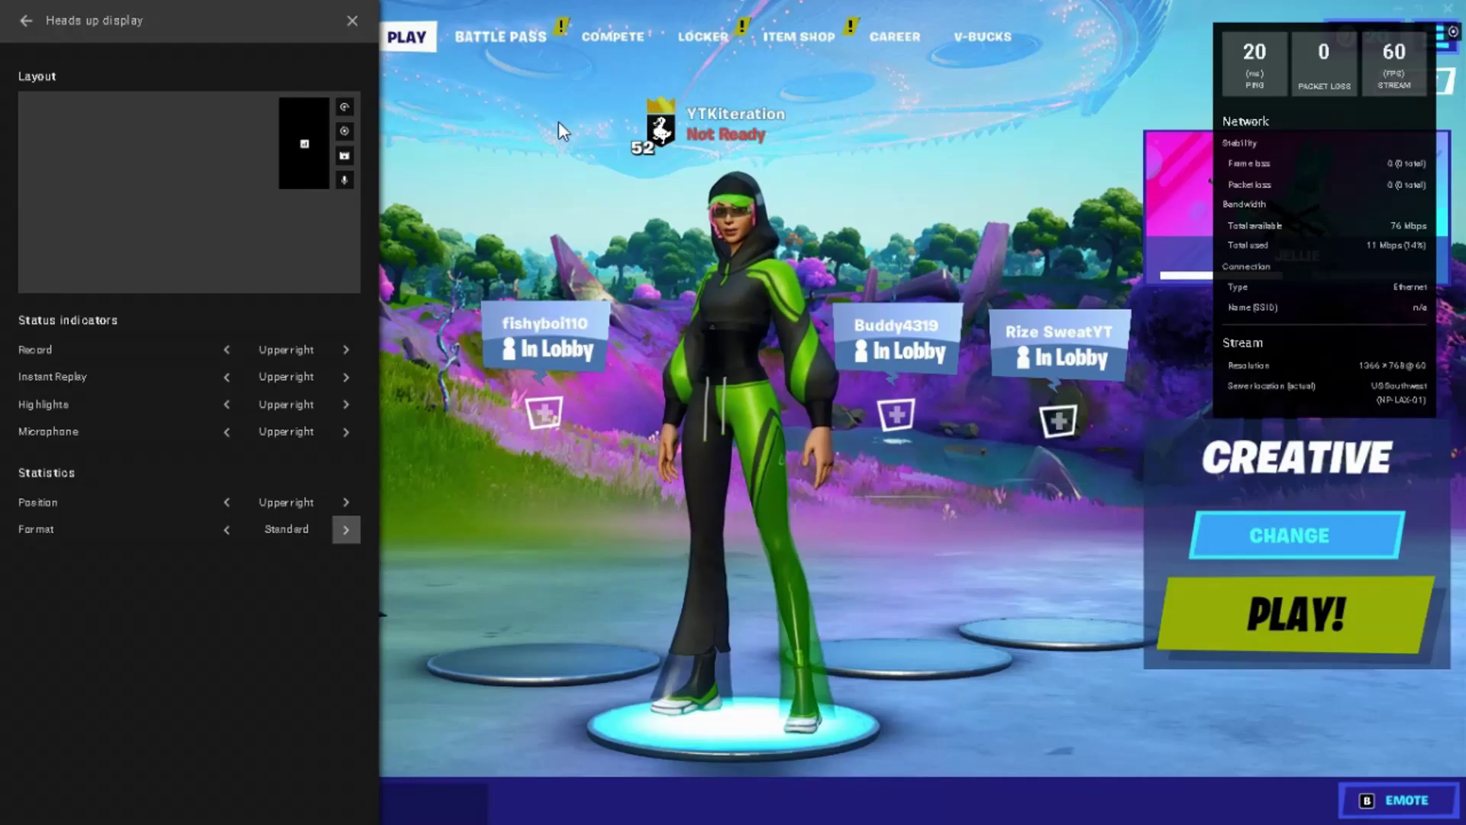
{"action": "left_click", "coordinate": [348, 18]}
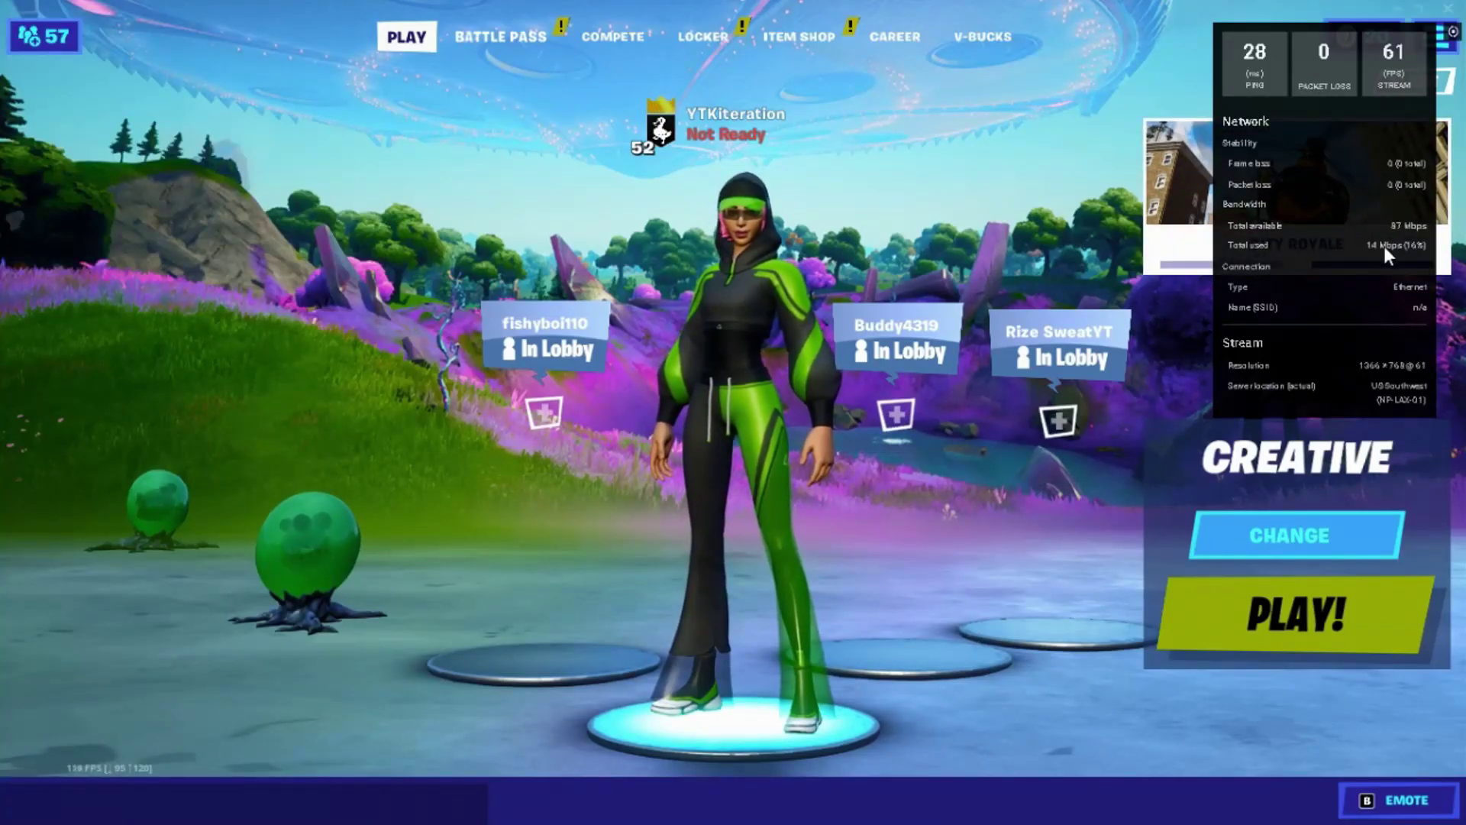